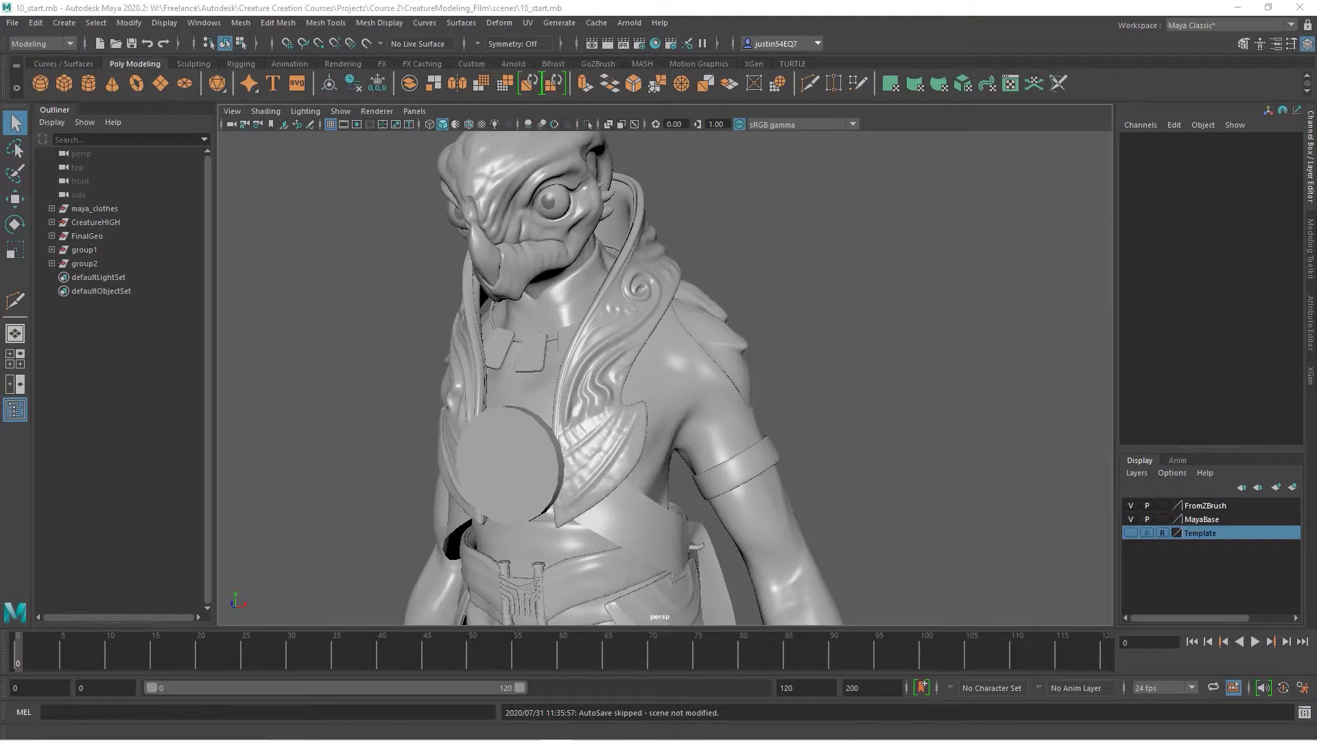
Select the plain medallion base disc on the character's chest and make the Template layer visible
left_click_drag(489, 369, 394, 390, "alt")
right_click_drag(529, 405, 634, 470, "alt")
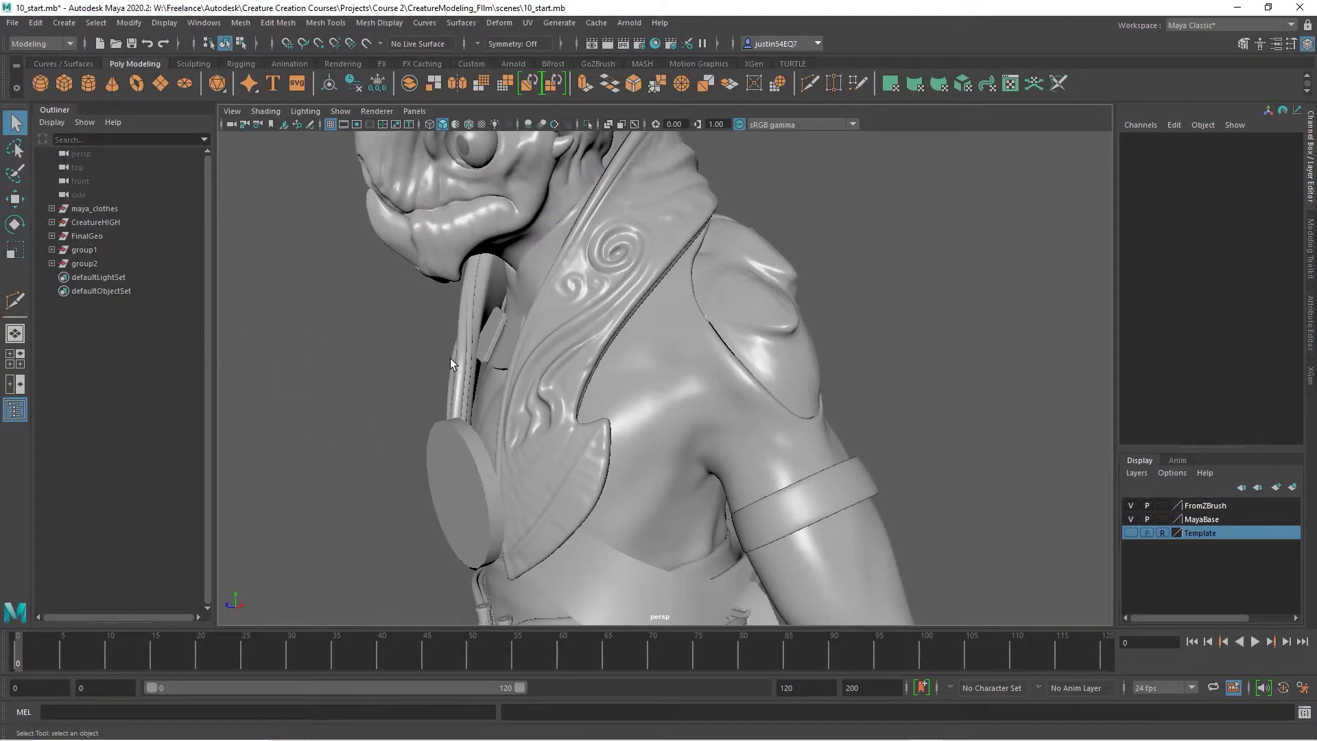
left_click(461, 448)
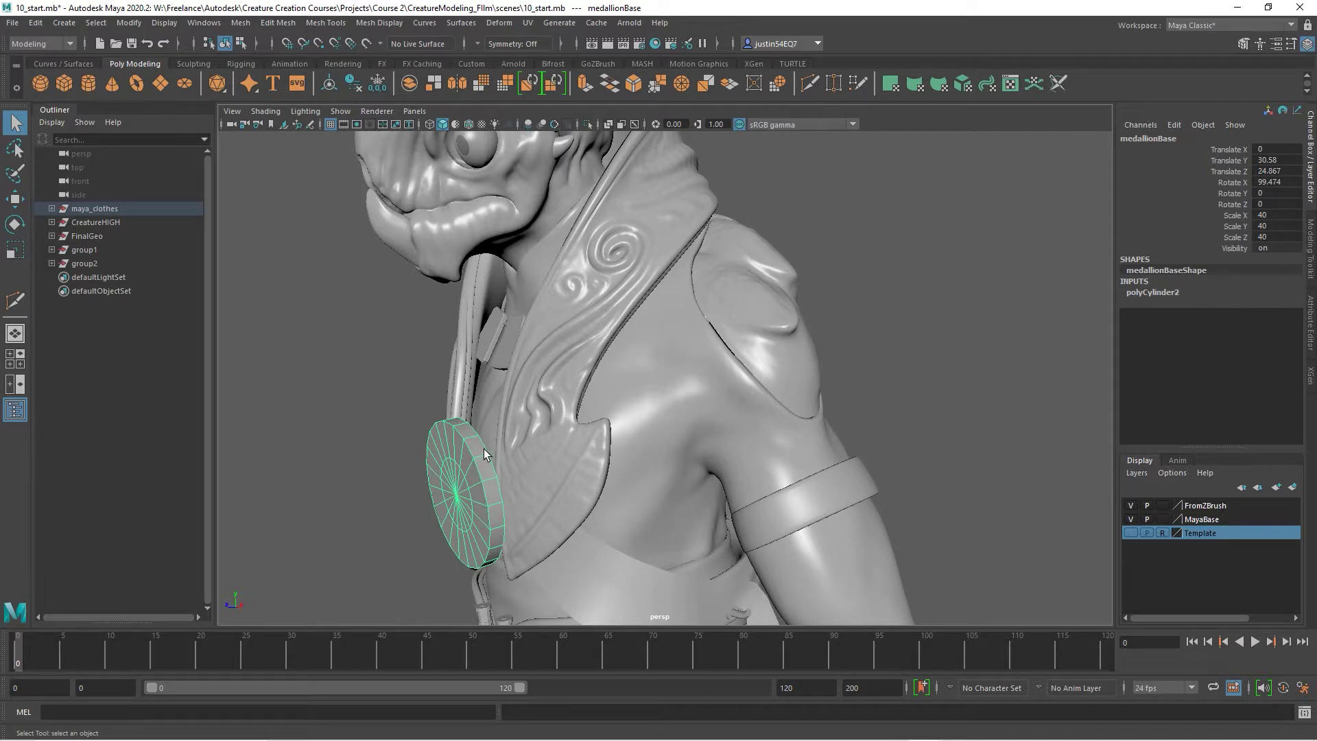
left_click_drag(489, 434, 509, 480, "alt")
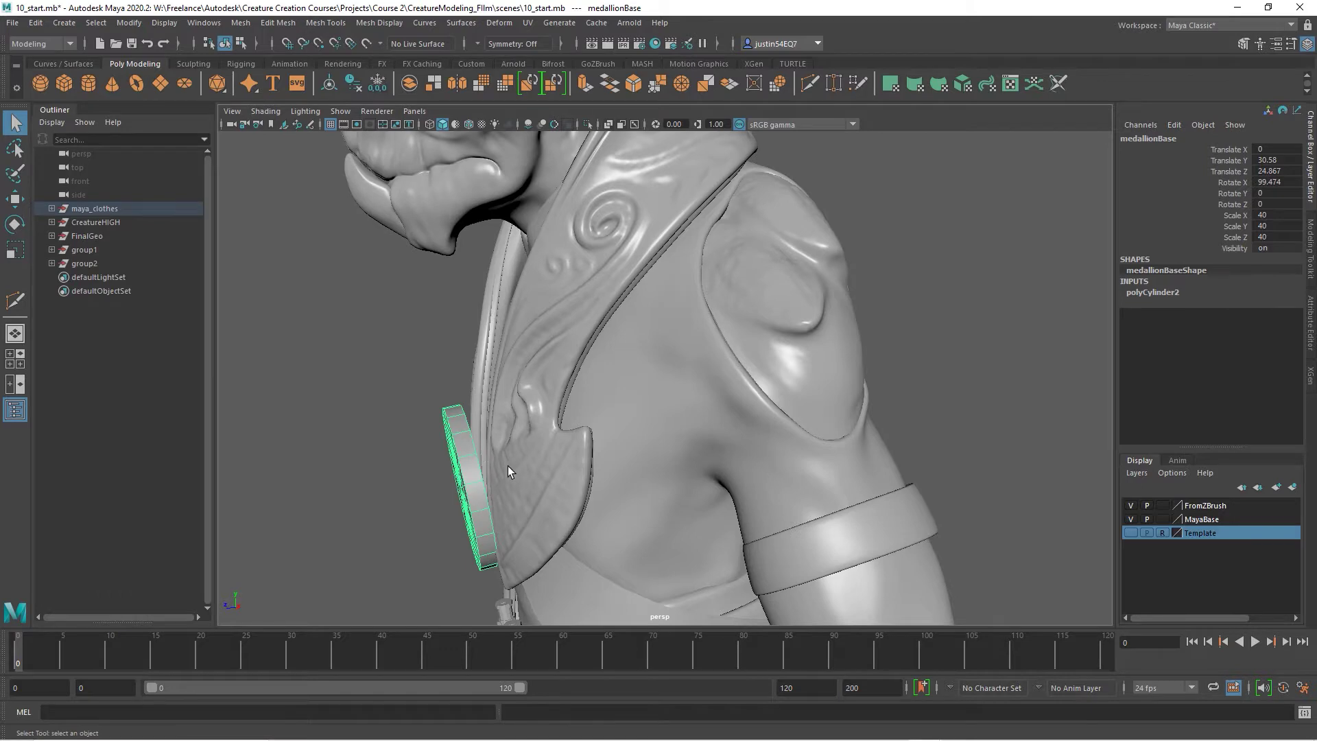
left_click(1131, 533)
right_click_drag(473, 469, 664, 512, "alt")
left_click_drag(664, 512, 463, 430, "alt")
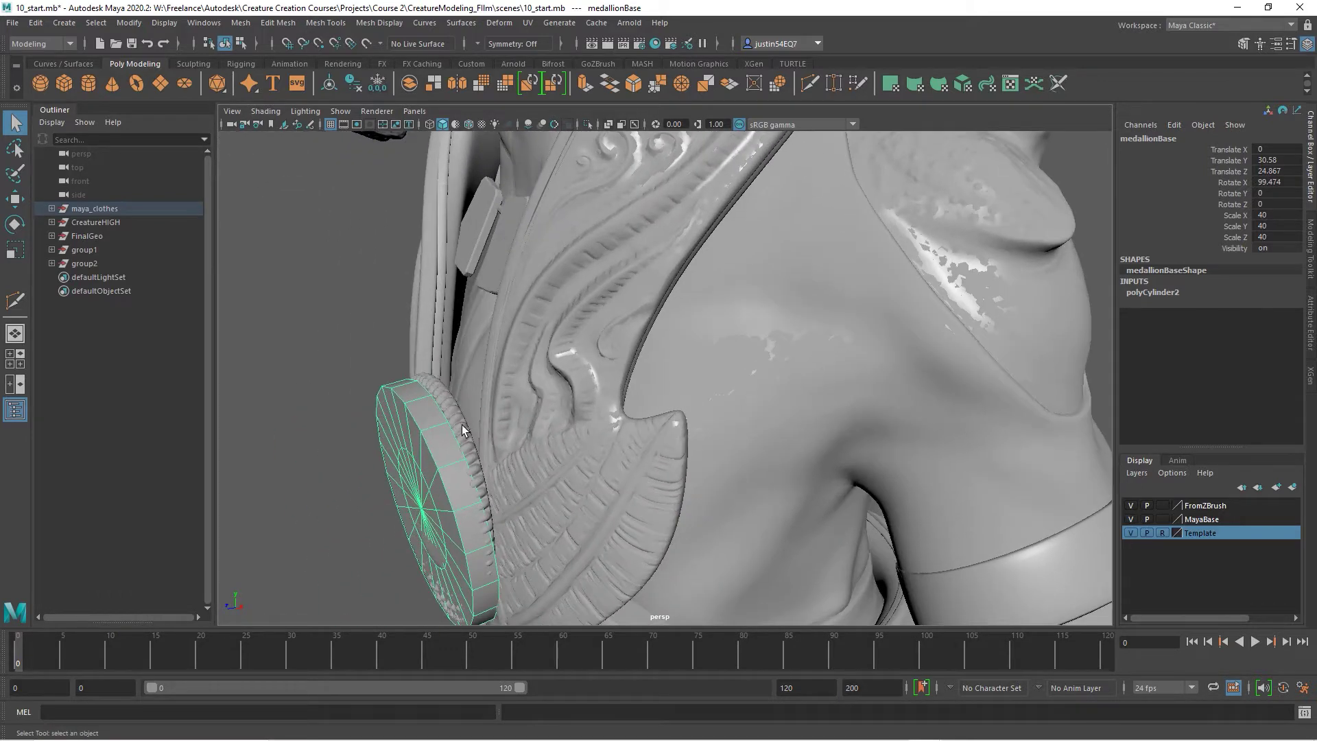
left_click_drag(539, 447, 489, 419, "alt")
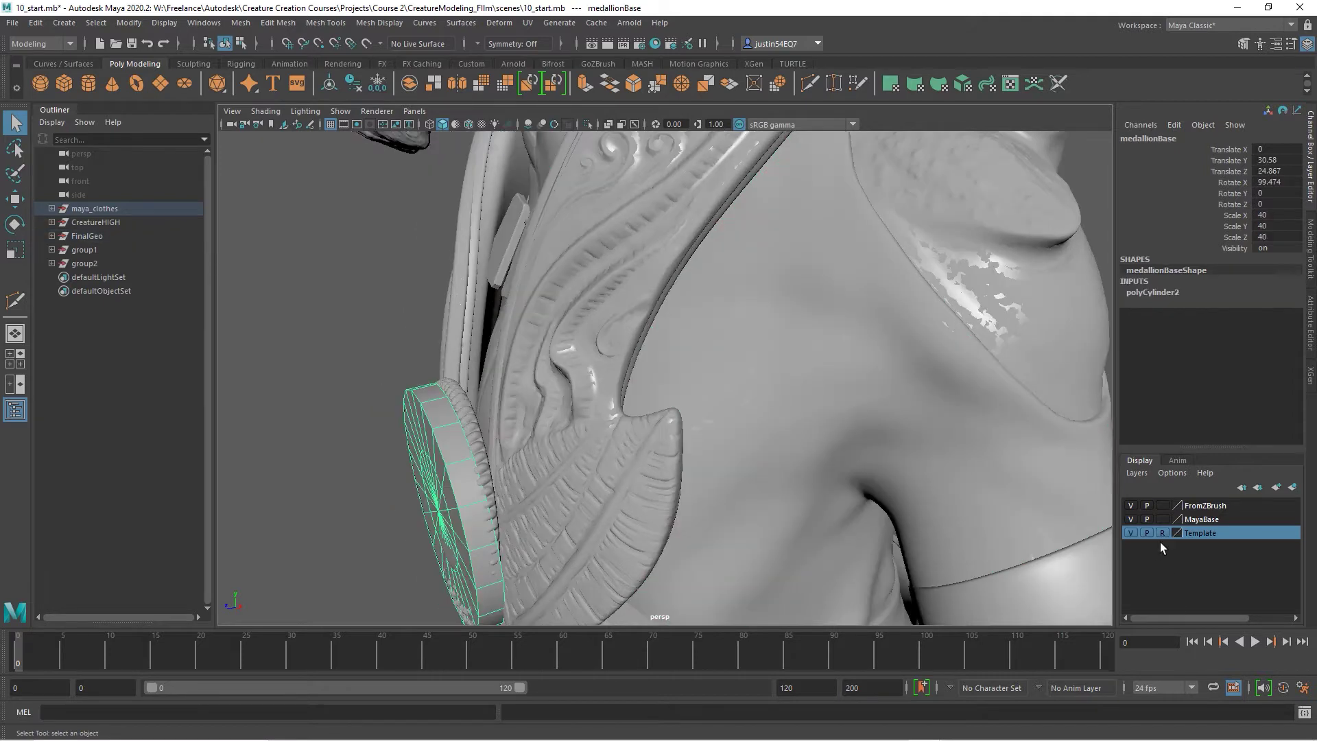
Make the Template layer selectable and isolate the medallion base together with the sculpted medallion in the viewport
left_click(476, 420)
left_click(341, 111)
mouse_move(405, 136)
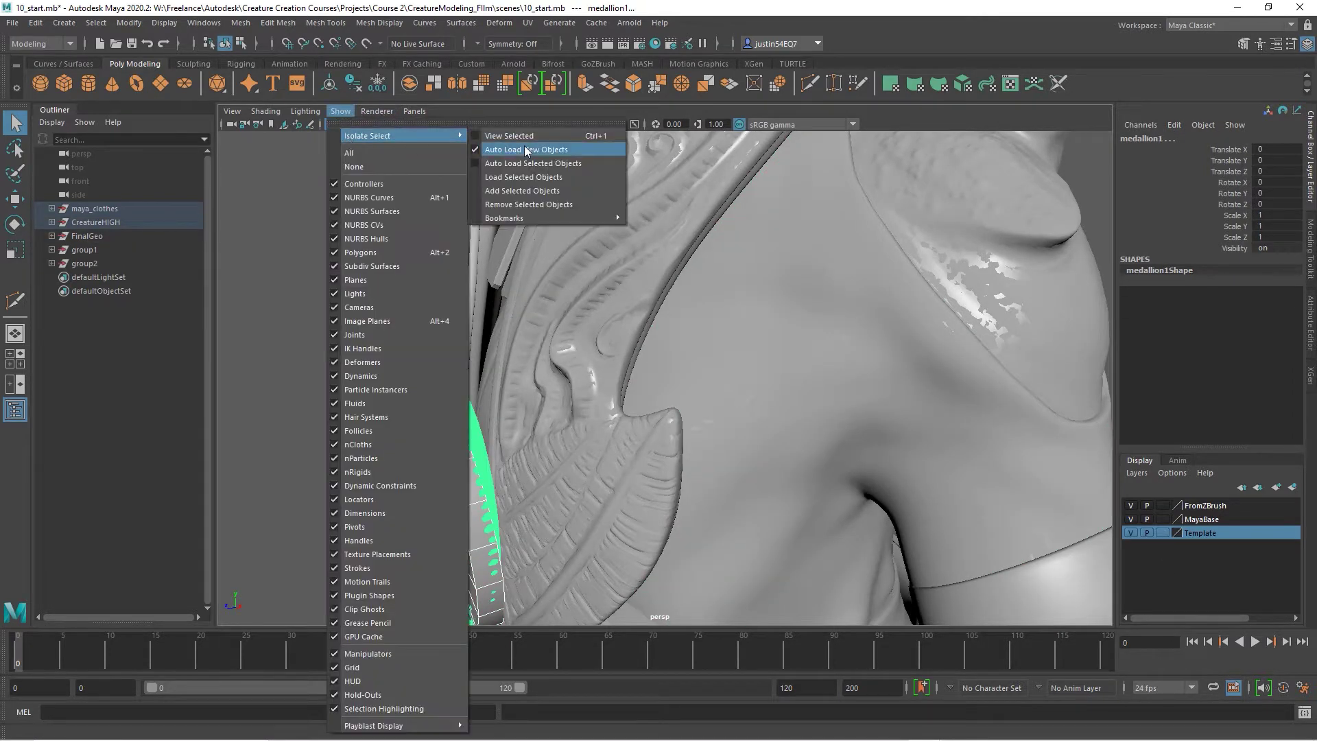
left_click(529, 136)
left_click_drag(620, 512, 699, 377, "alt")
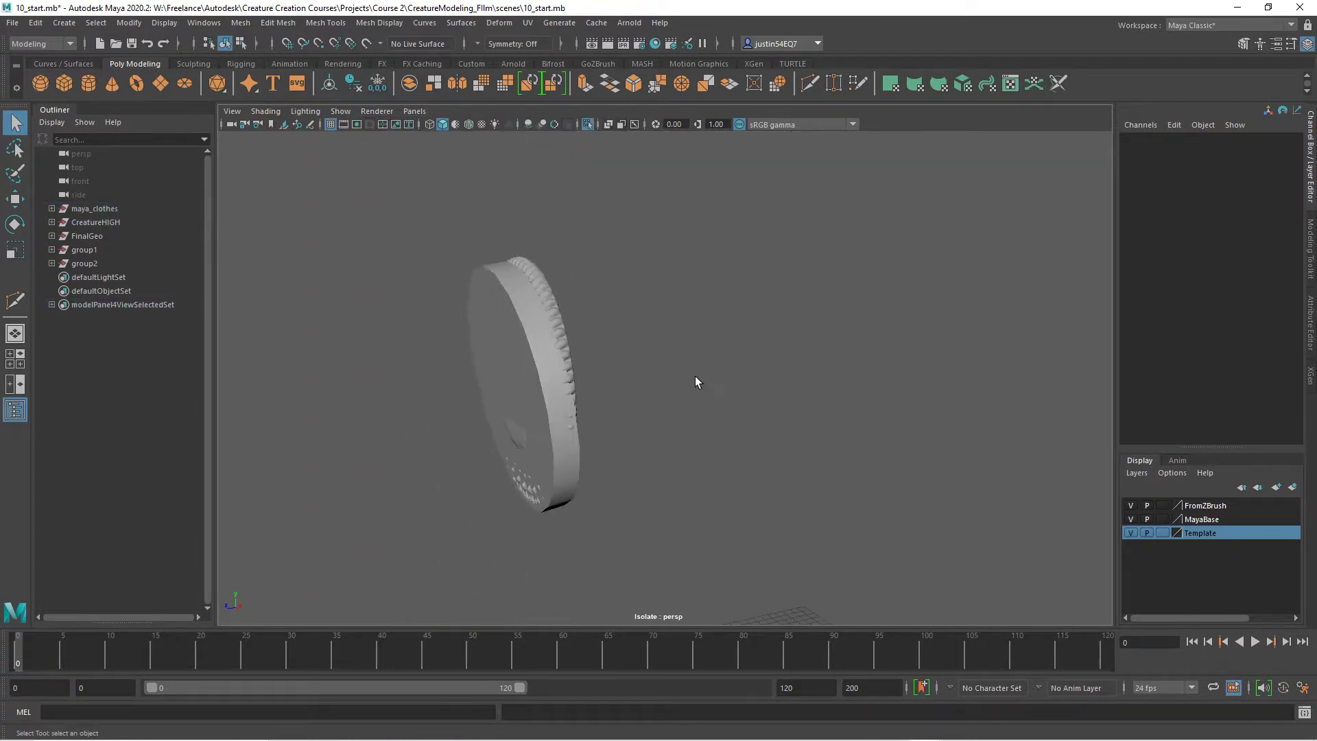
left_click_drag(668, 418, 1074, 492, "alt")
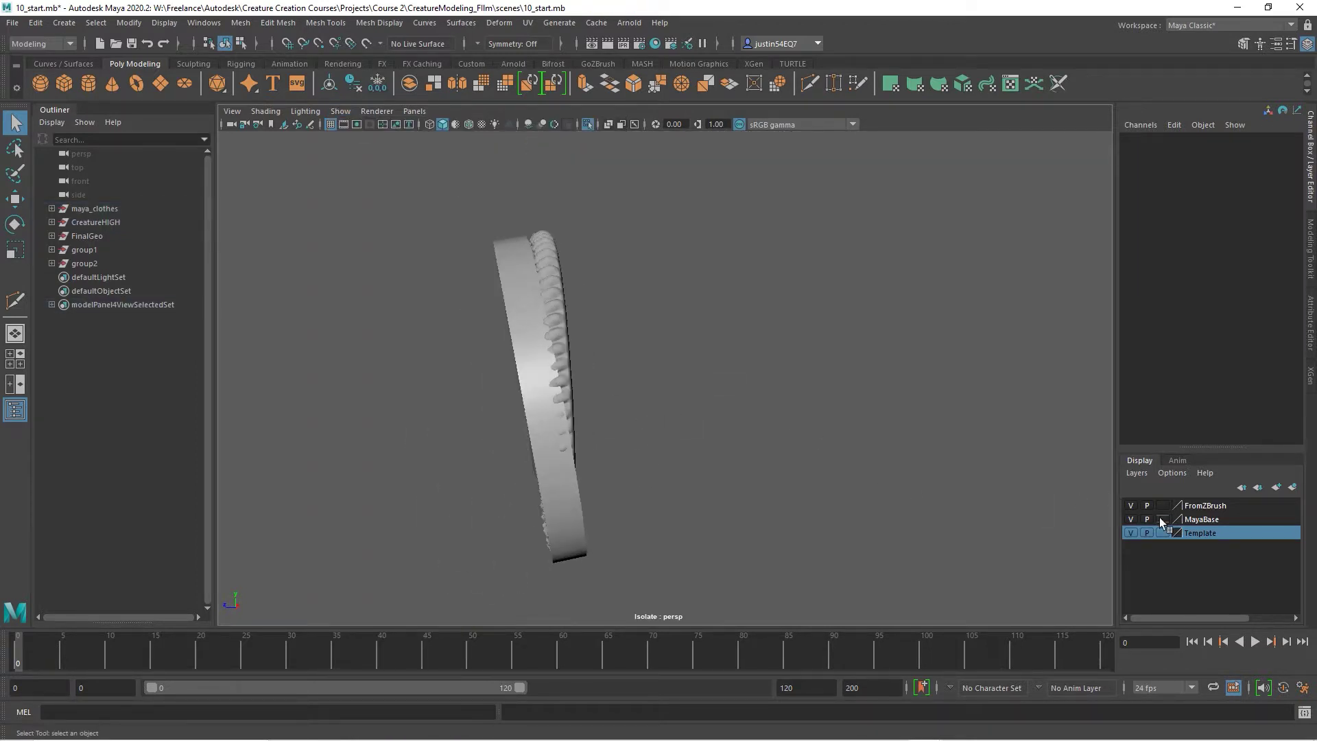
Rotate the medallion base to about 93.6 degrees on X to follow the sculpted medallion's tilt
left_click(538, 371)
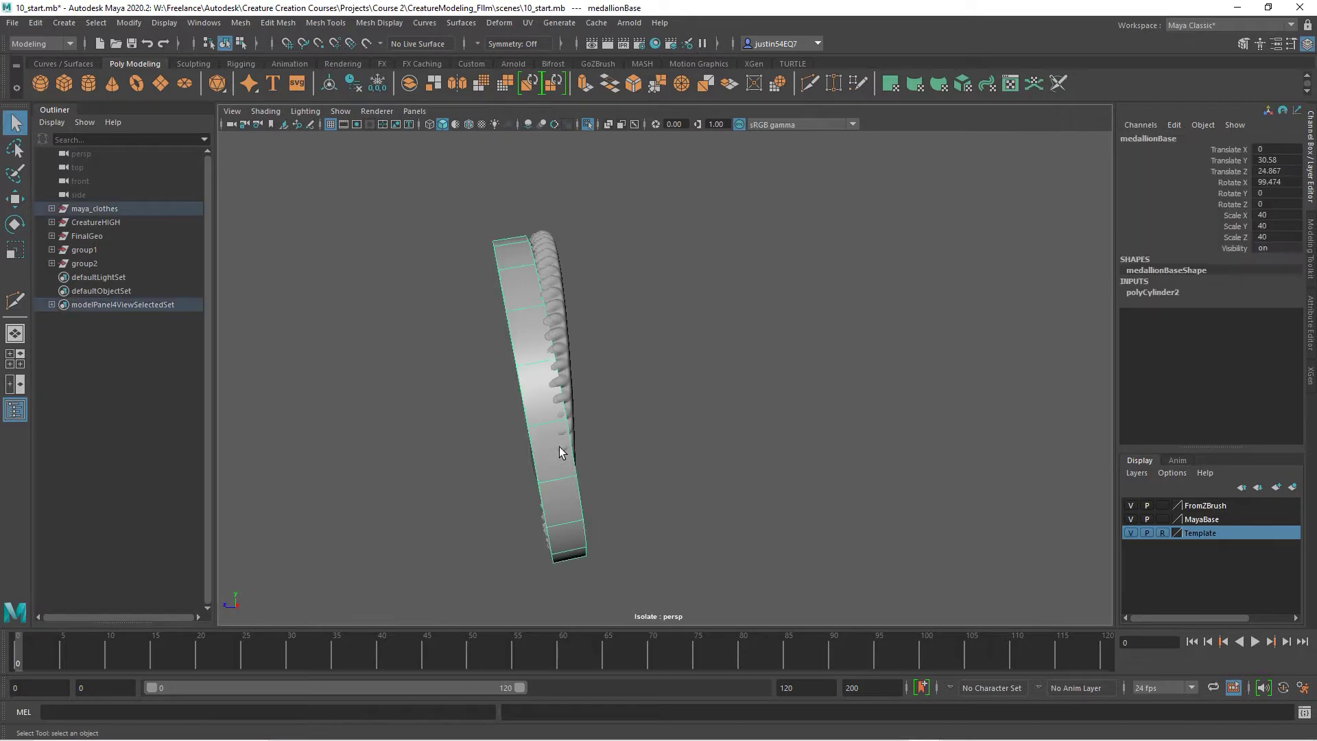
left_click_drag(716, 482, 872, 473, "alt")
middle_click_drag(872, 474, 804, 491, "alt")
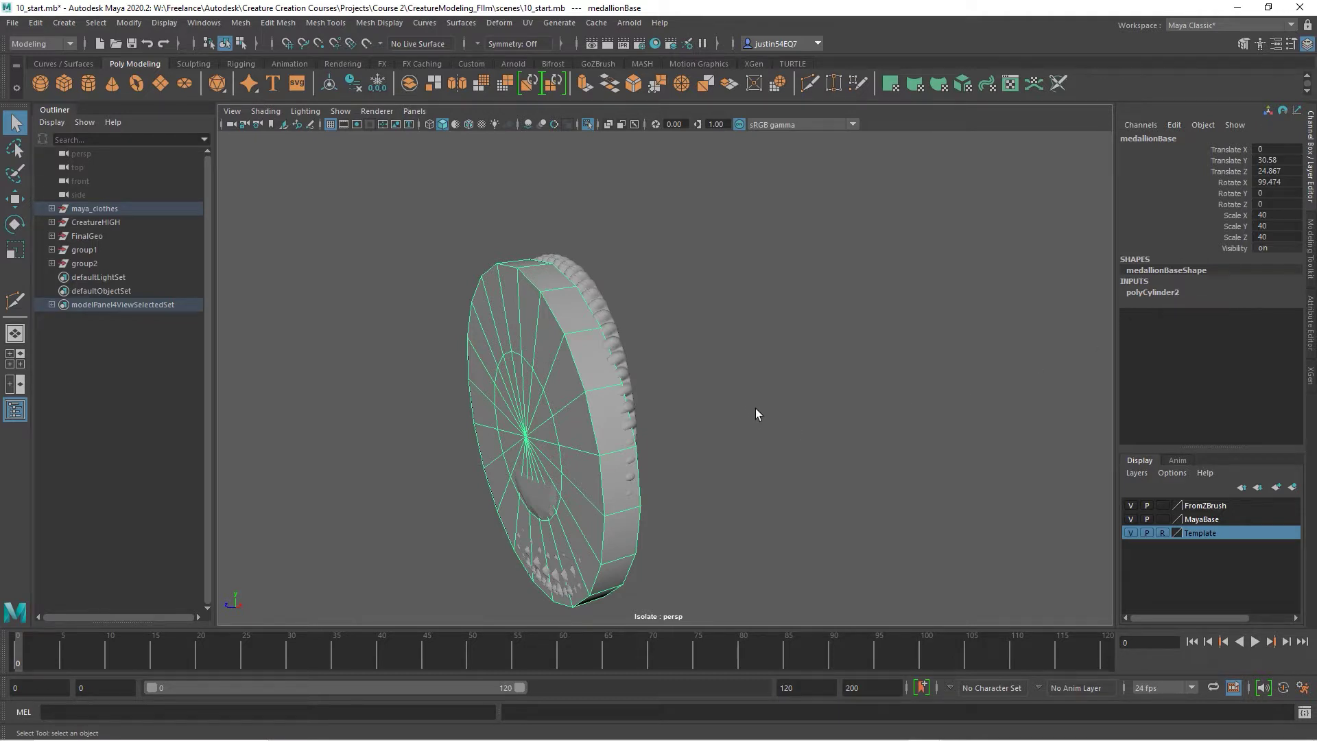
left_click_drag(722, 427, 644, 397, "alt")
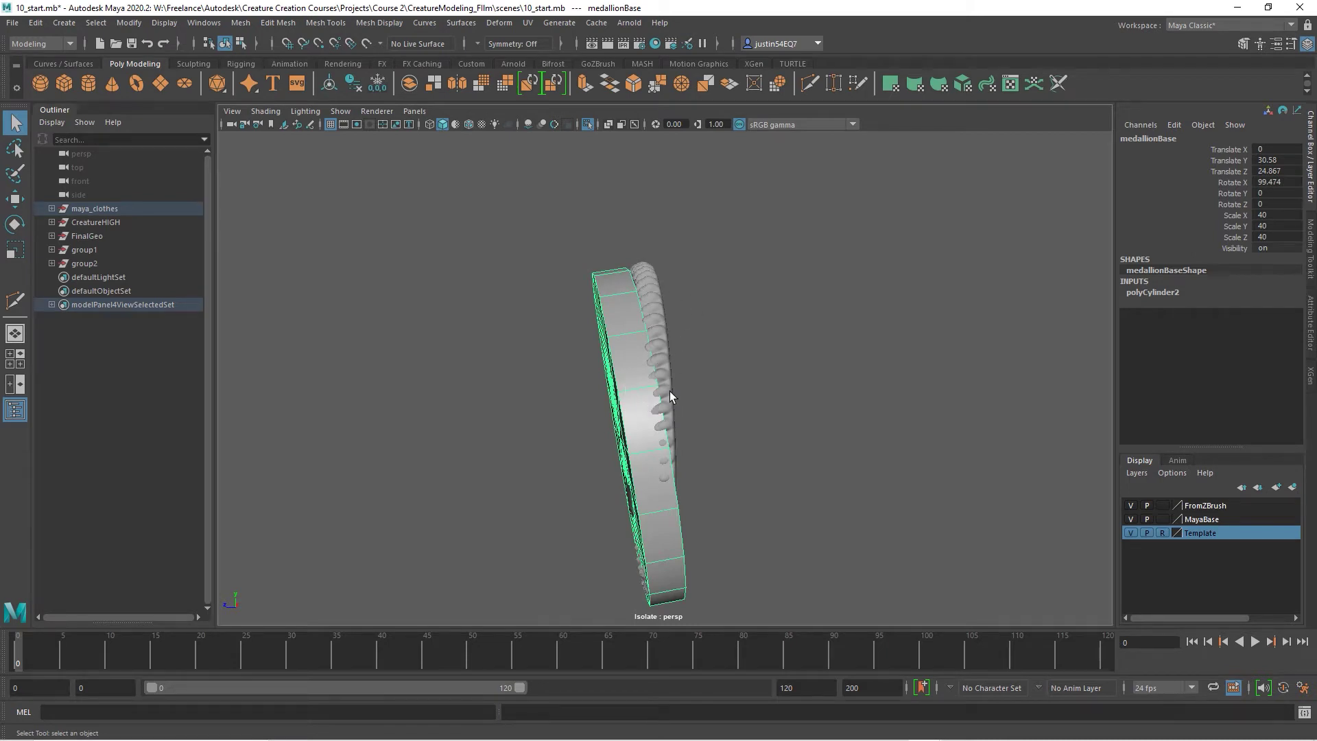
key("e")
left_click_drag(676, 386, 742, 414)
Align the medallion base with the sculpt at about Translate Y 30.952, Translate Z 24.244 and Rotate X 92.943
key("w")
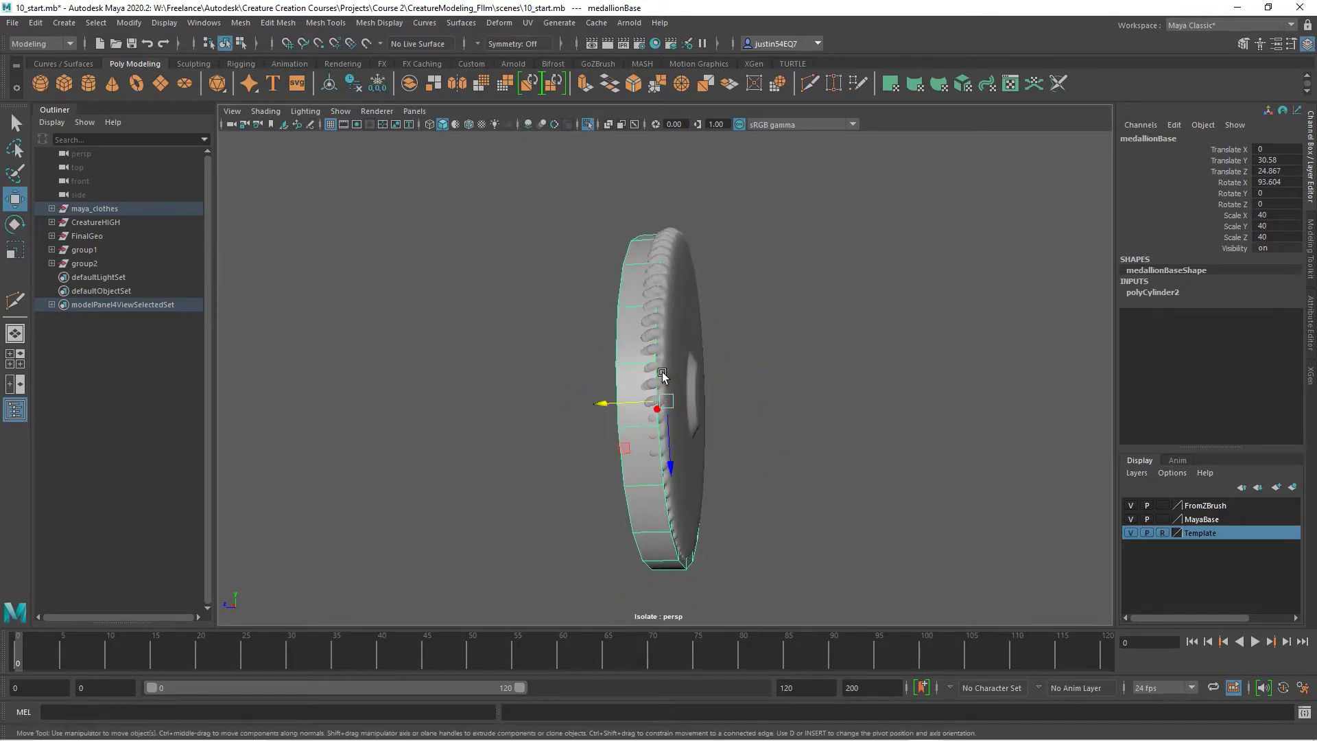
left_click_drag(666, 396, 699, 467)
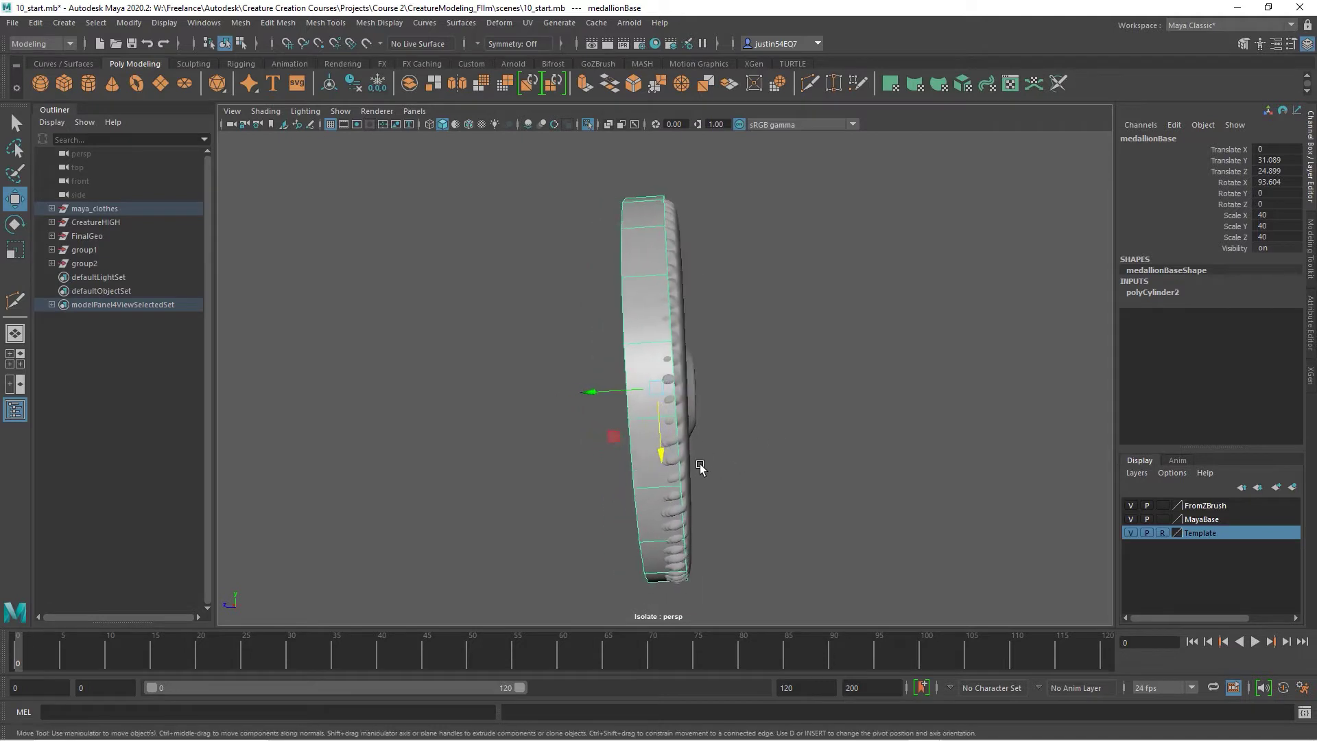
key("e")
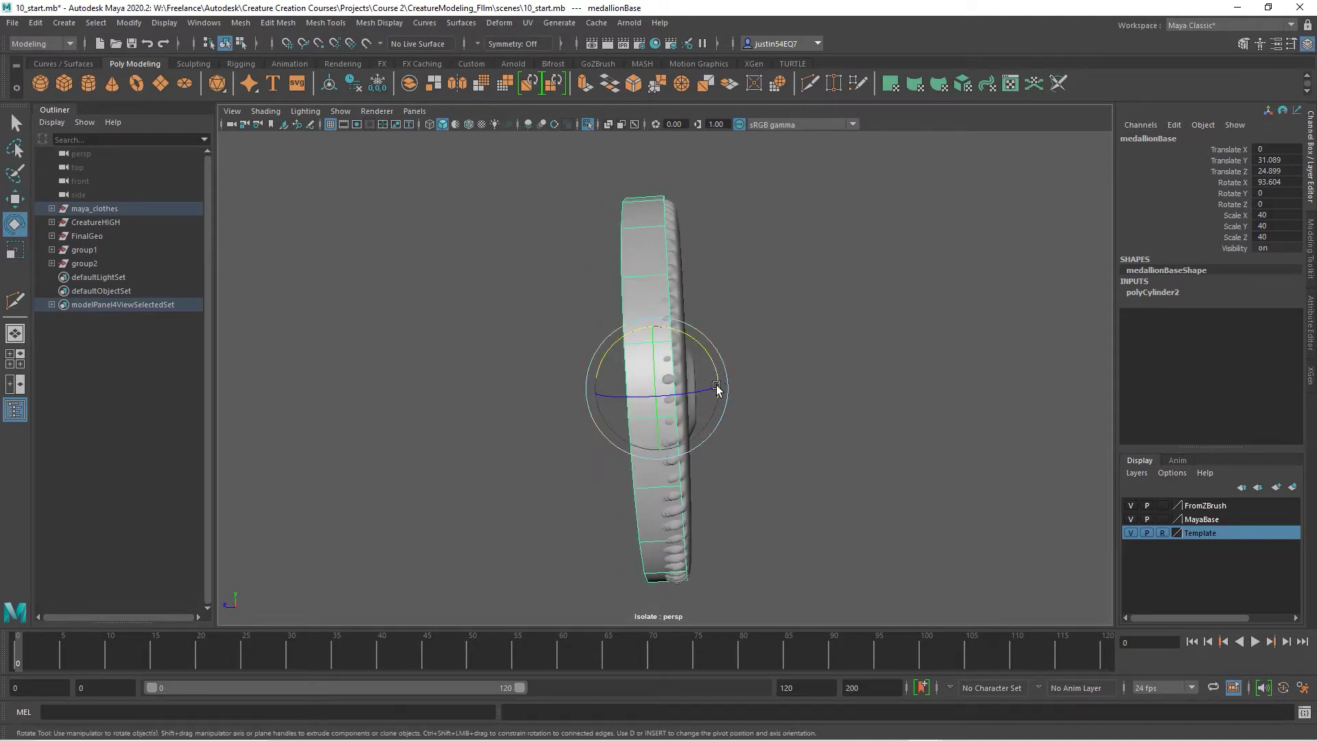
left_click_drag(711, 364, 719, 459)
key("w")
left_click_drag(502, 382, 688, 445)
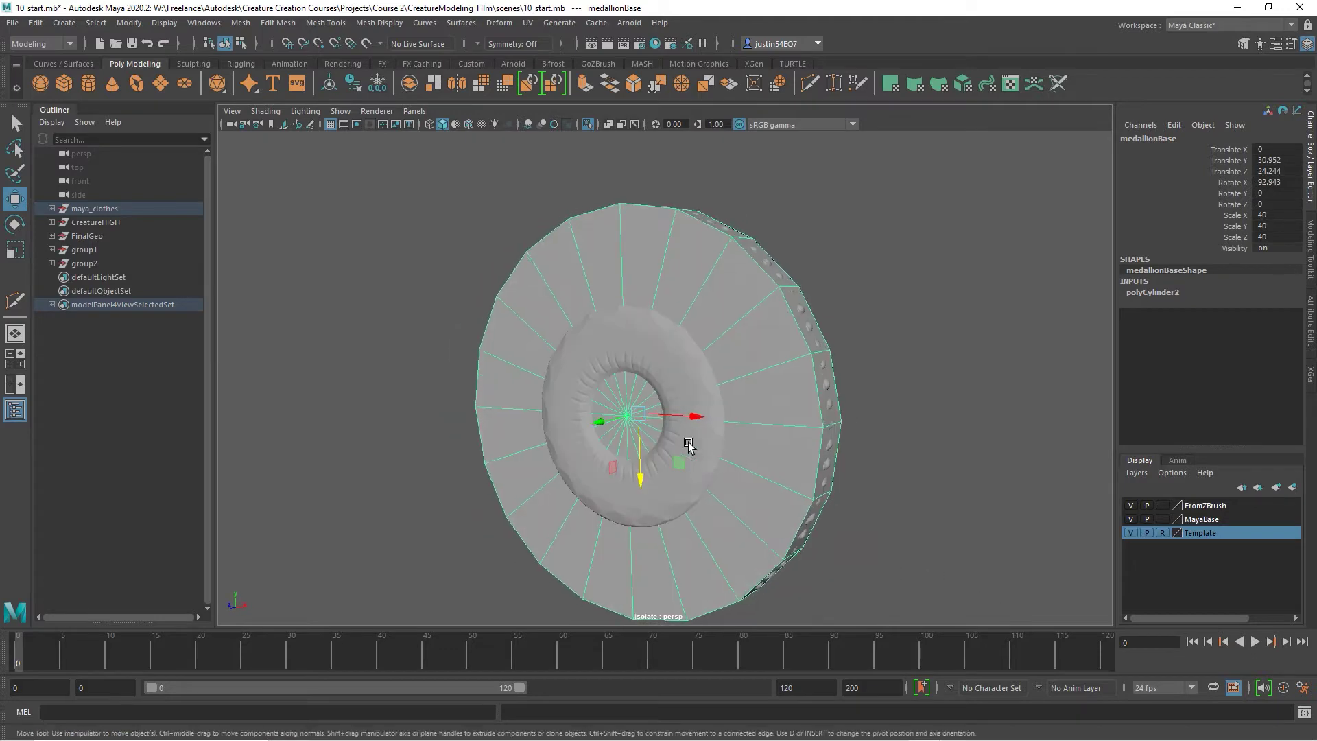
Freeze the transformations of the medallion base
right_click_drag(688, 445, 582, 432, "alt")
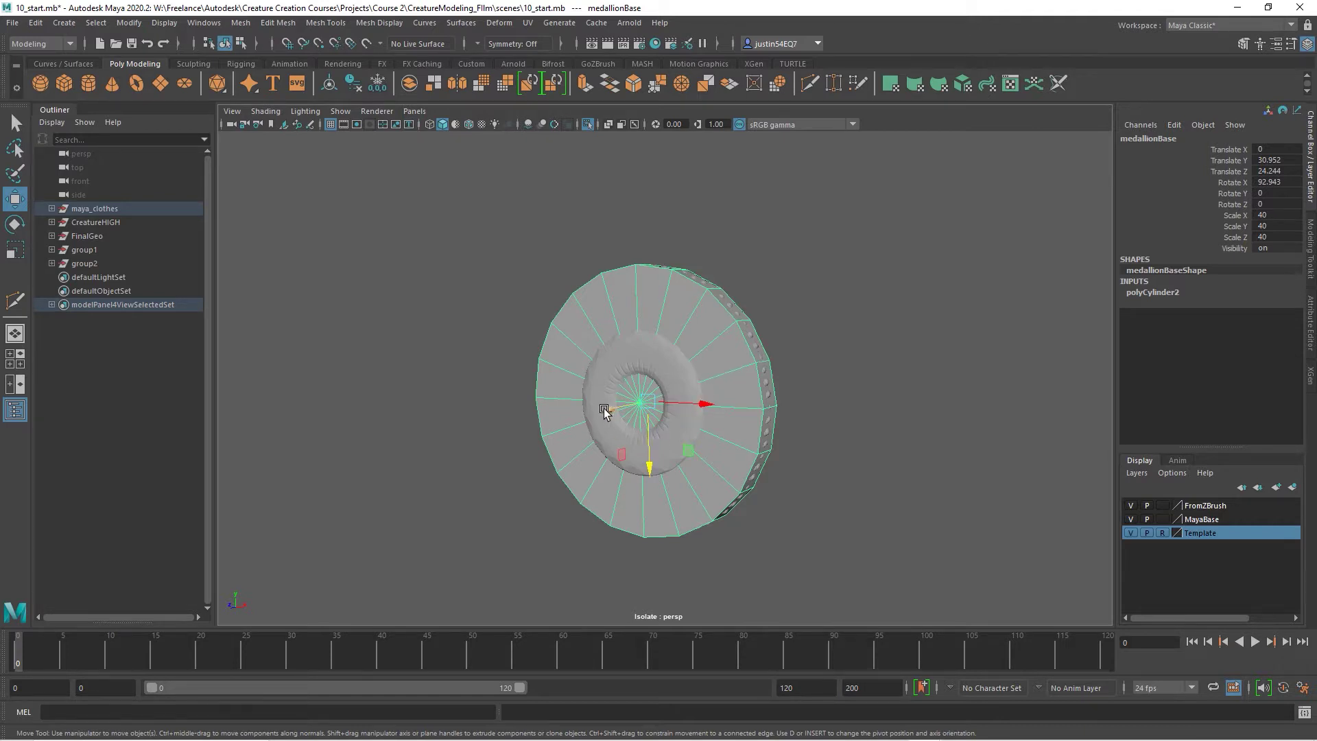
left_click(129, 23)
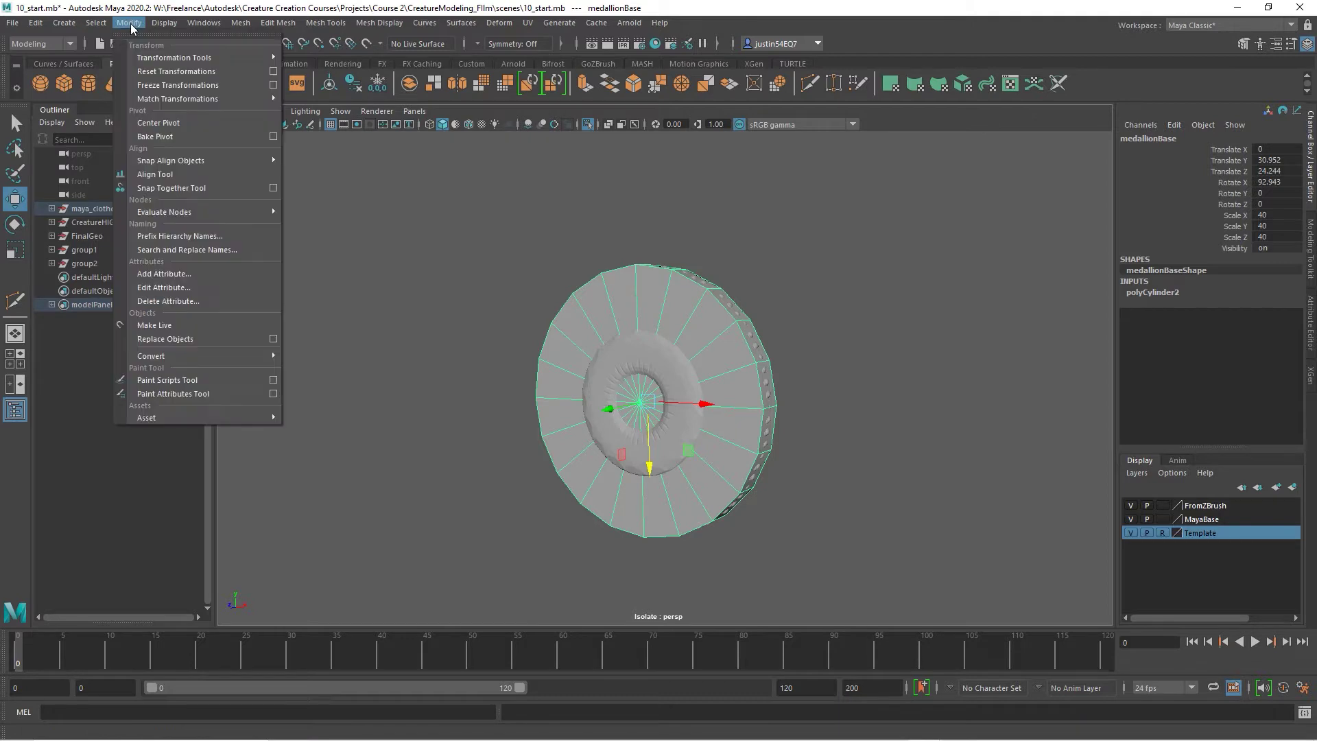
left_click(180, 85)
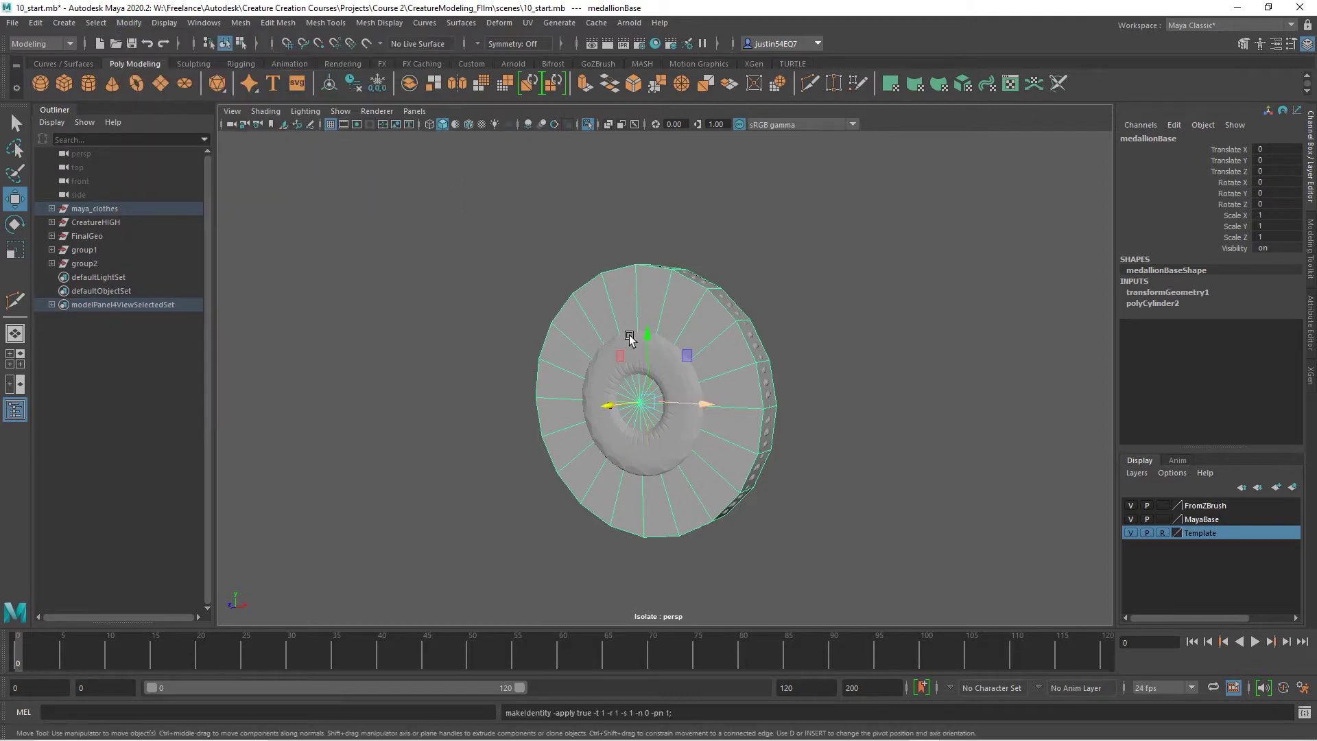
Slide the medallion base about 25 units along negative X, and reset its Translate X to 0
left_click_drag(694, 406, 681, 303)
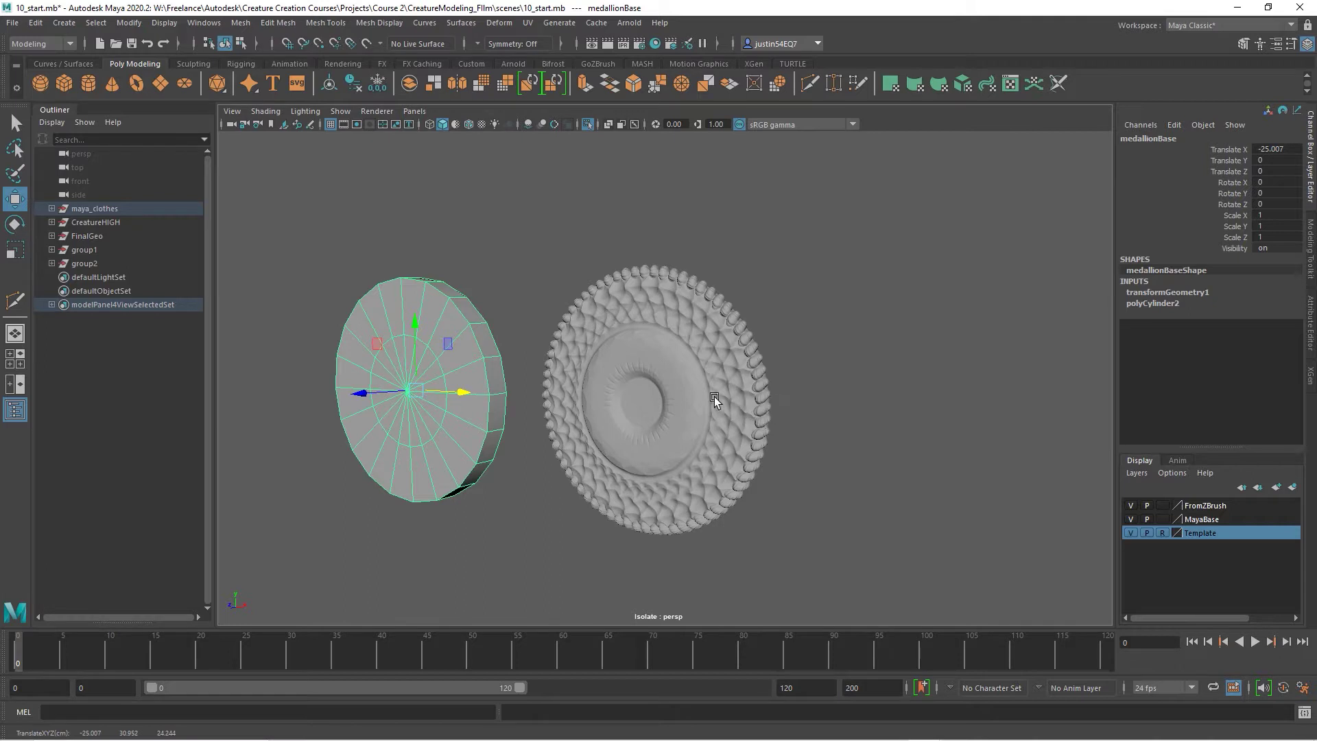
double_click(1284, 148)
type("0")
key("Return")
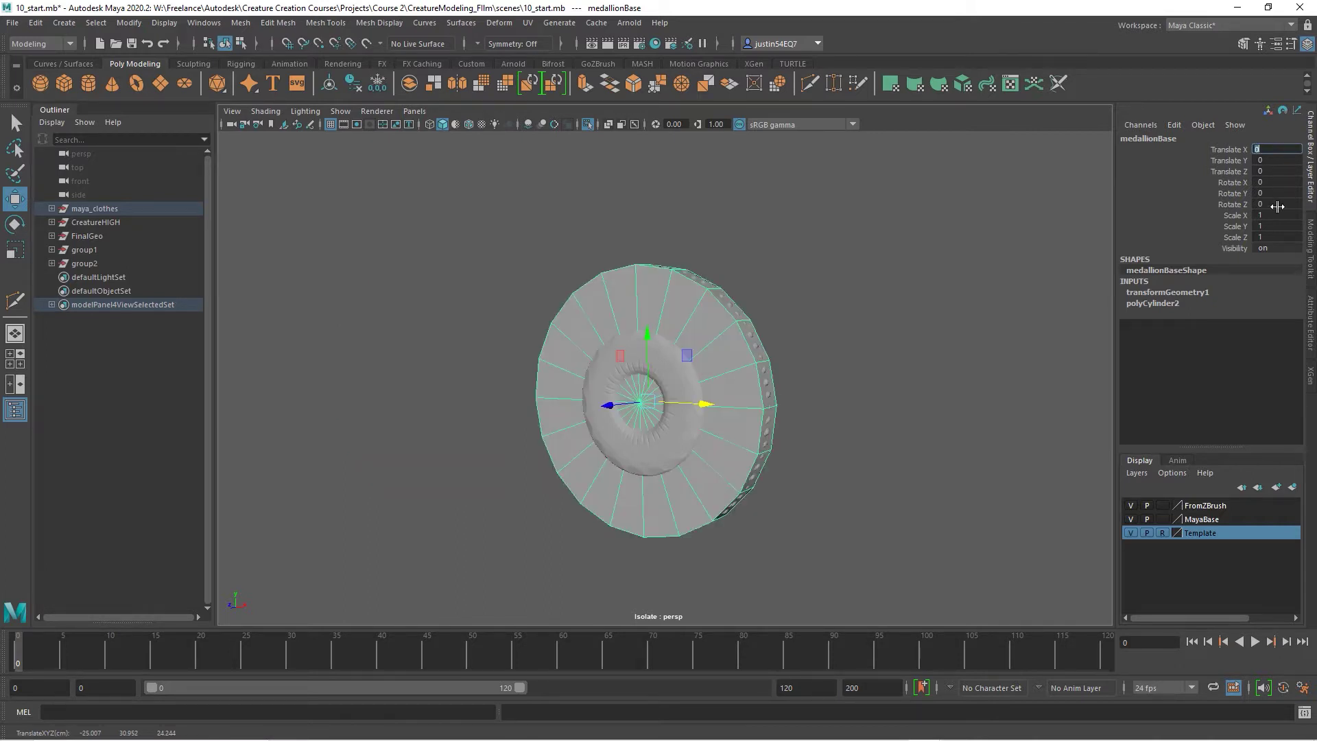
Set the medallion base cylinder's Subdivisions Axis to 72
left_click(1166, 304)
left_click_drag(897, 364, 868, 338, "alt")
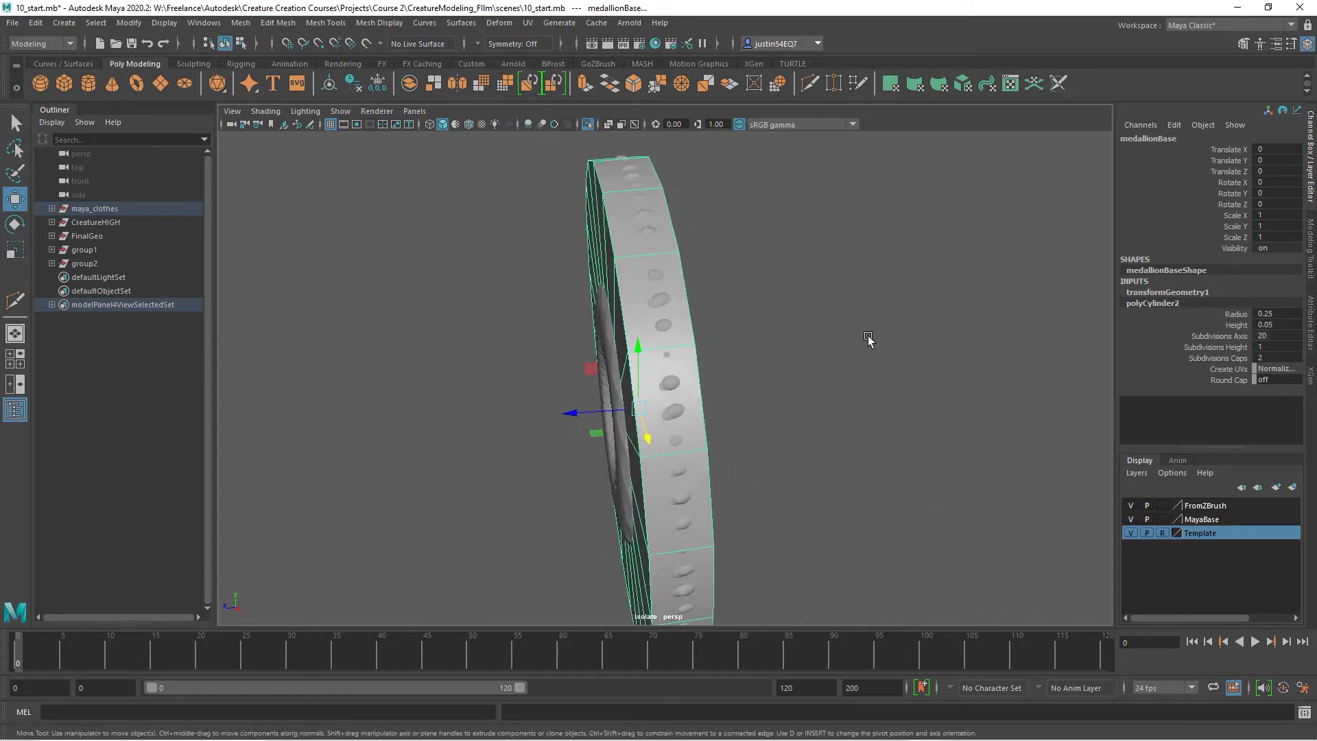
left_click(1228, 336)
middle_click_drag(974, 363, 1043, 373)
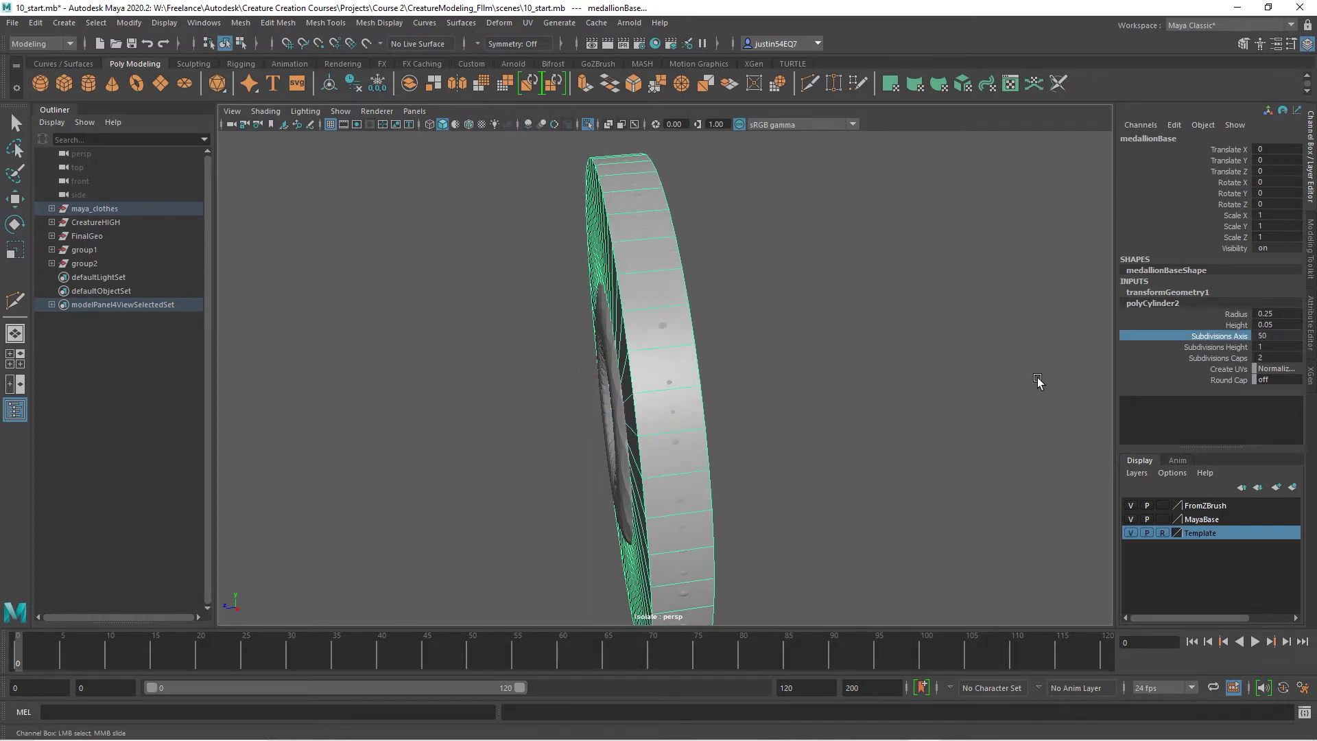
left_click(1274, 334)
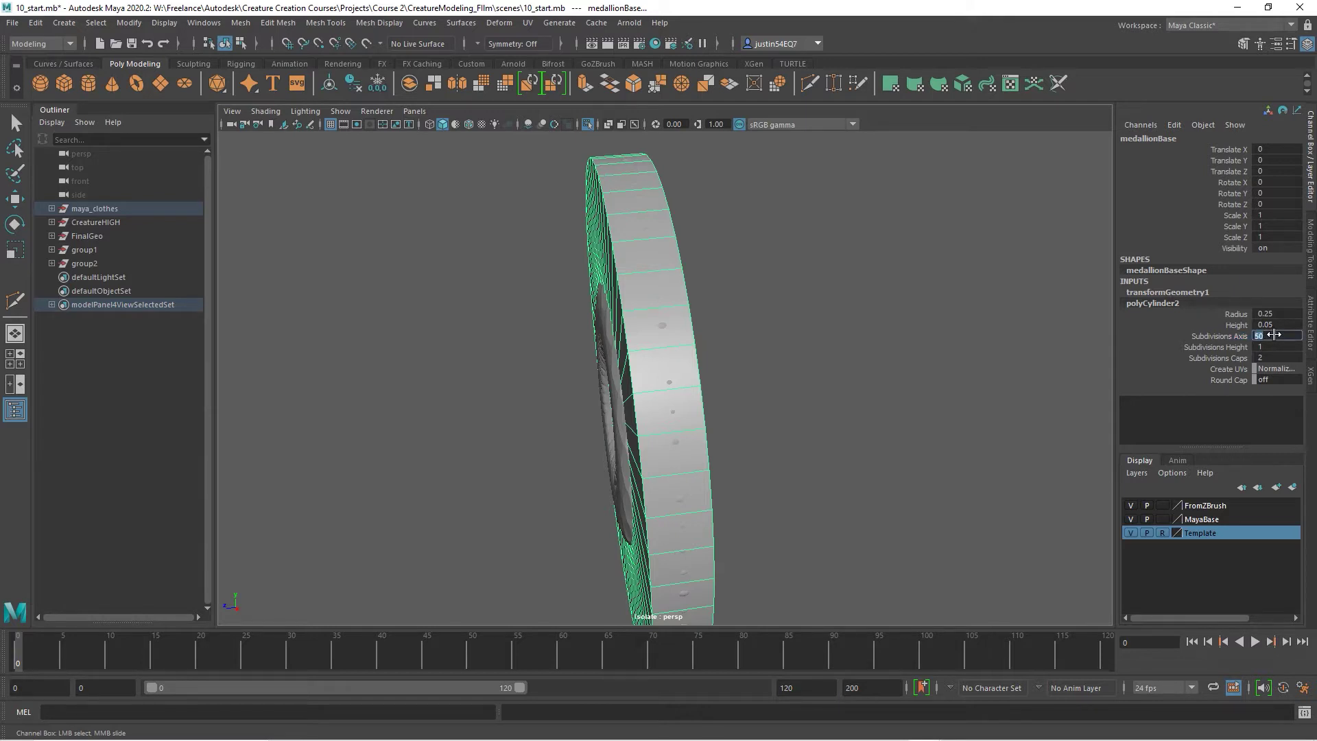
key("Return")
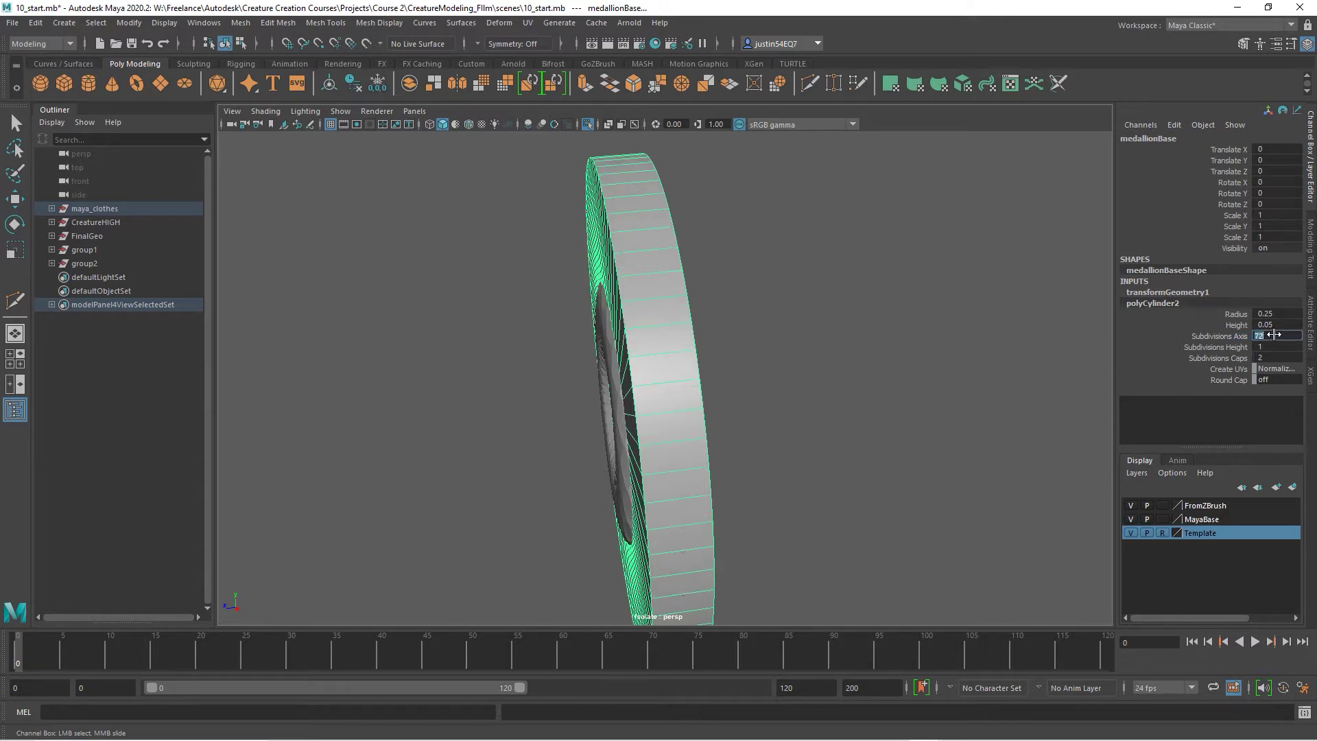
Set the medallion base cylinder's radius to 0.24 so the sculpted rim beads protrude
left_click_drag(808, 399, 755, 279, "alt")
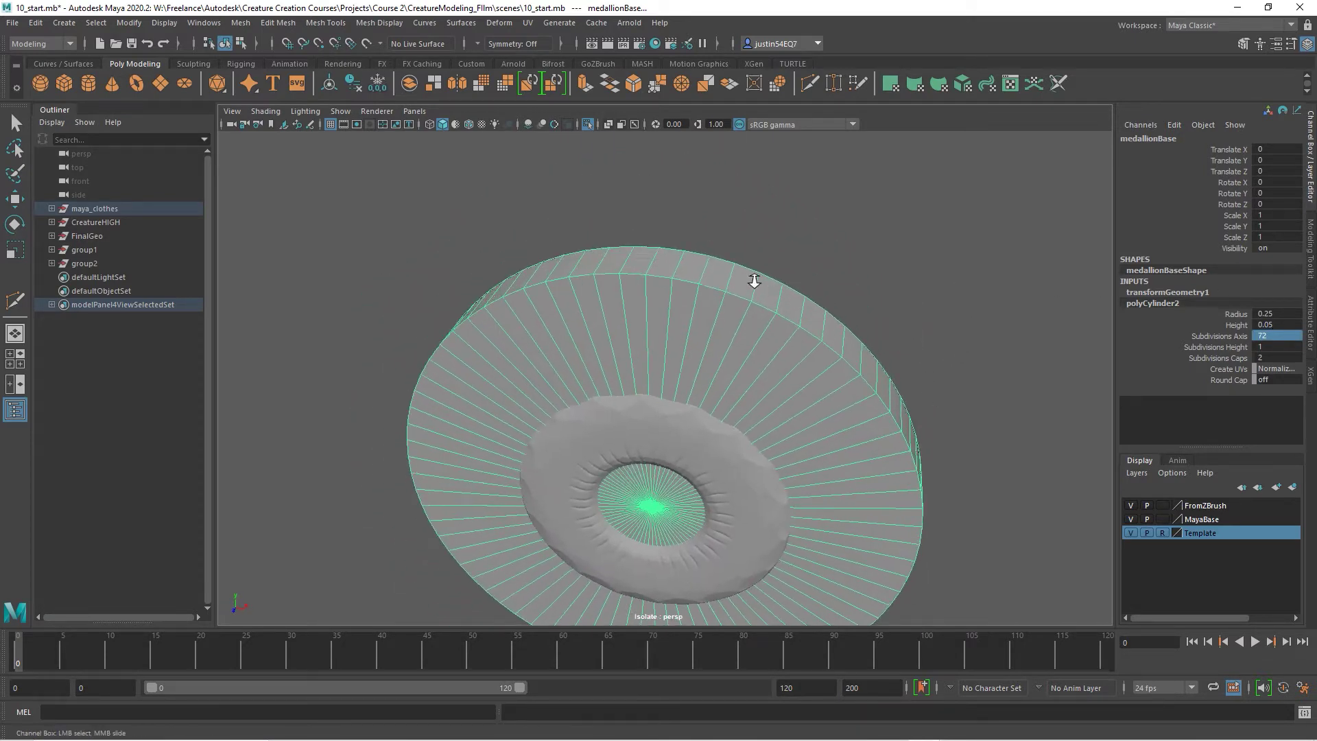
scroll(679, 199, "up", 5)
left_click_drag(741, 261, 776, 306, "alt")
left_click(1231, 314)
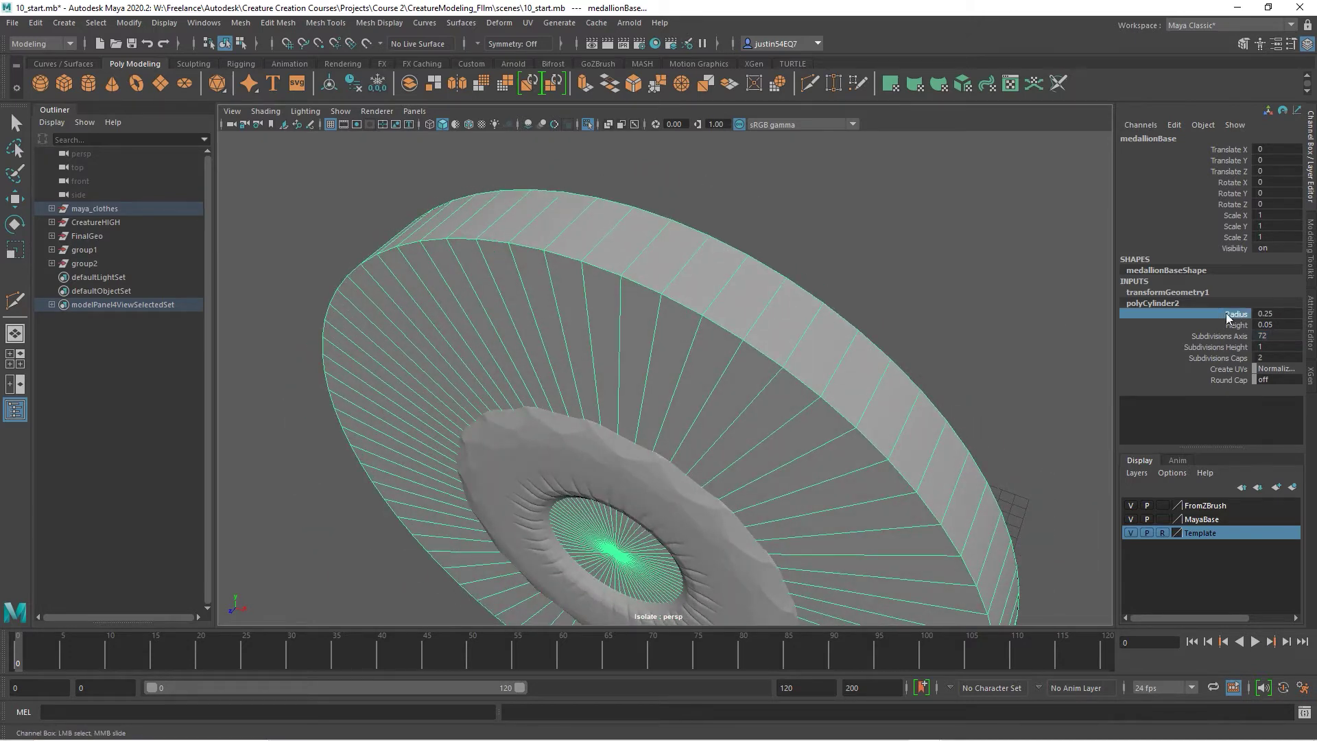
middle_click_drag(976, 282, 980, 284)
key("ctrl+z")
double_click(1274, 313)
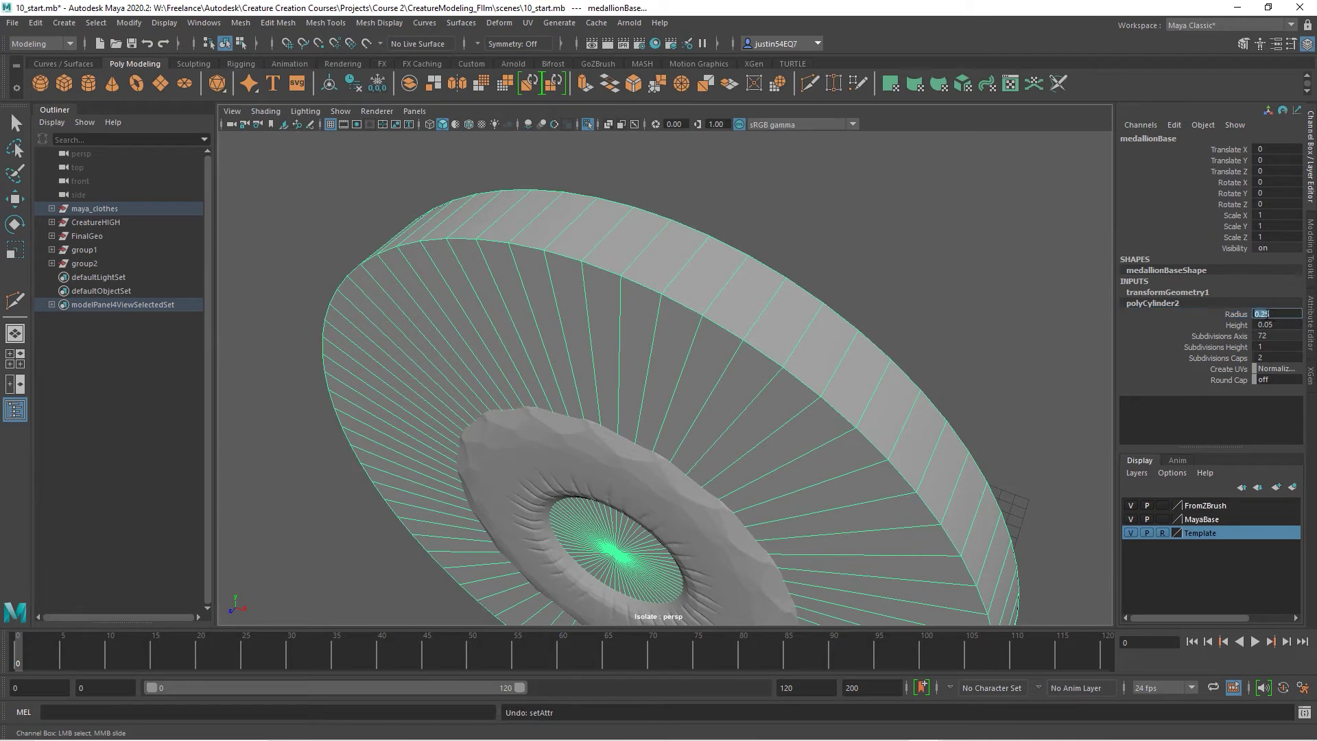
type("0.24")
key("Return")
Set the medallion base's Rotate Z to 1.599 to line its edges up with the rim beads
left_click_drag(858, 308, 858, 268, "alt")
key("e")
left_click_drag(734, 357, 729, 355)
left_click(1284, 203)
type("1.599")
key("Return")
scroll(708, 347, "up", 5)
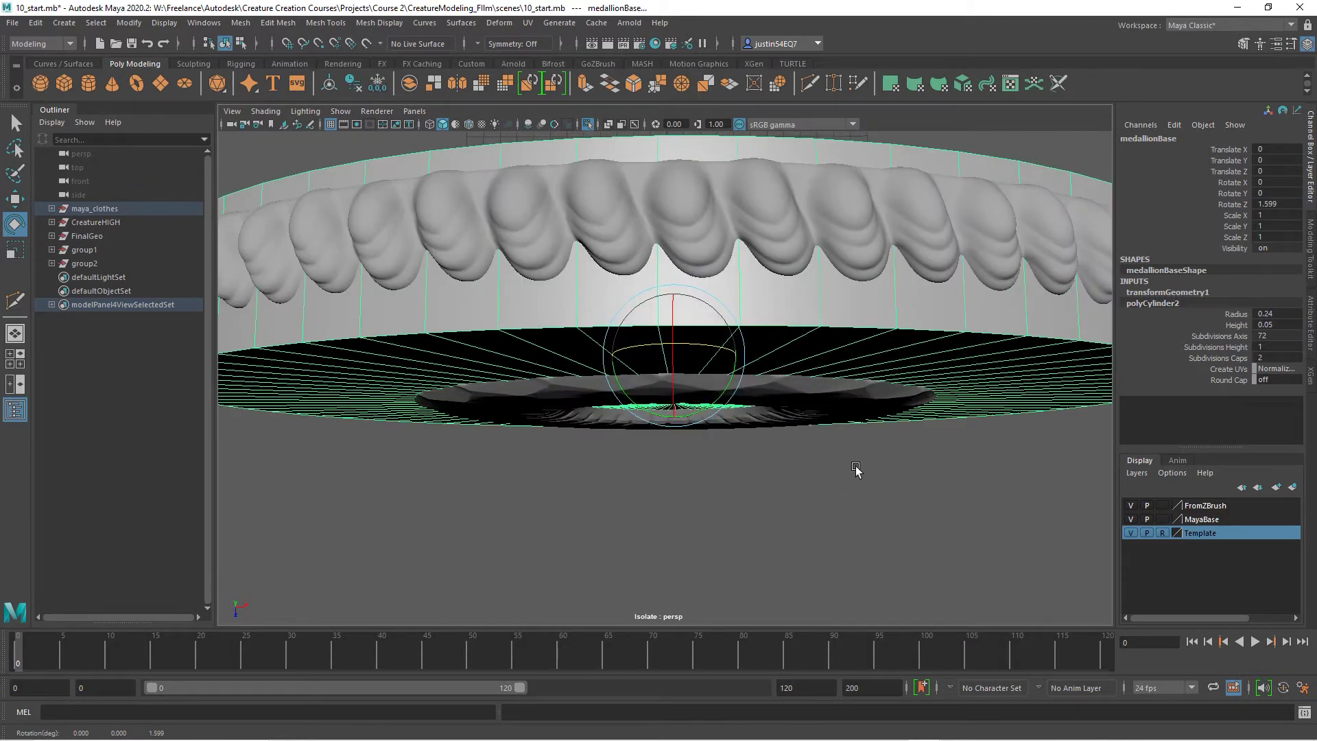
Center the medallion base within the beaded rim at about Translate Z 0.214, and tilt it to about -0.646 on X
scroll(823, 460, "down", 4)
left_click_drag(788, 427, 767, 313, "alt")
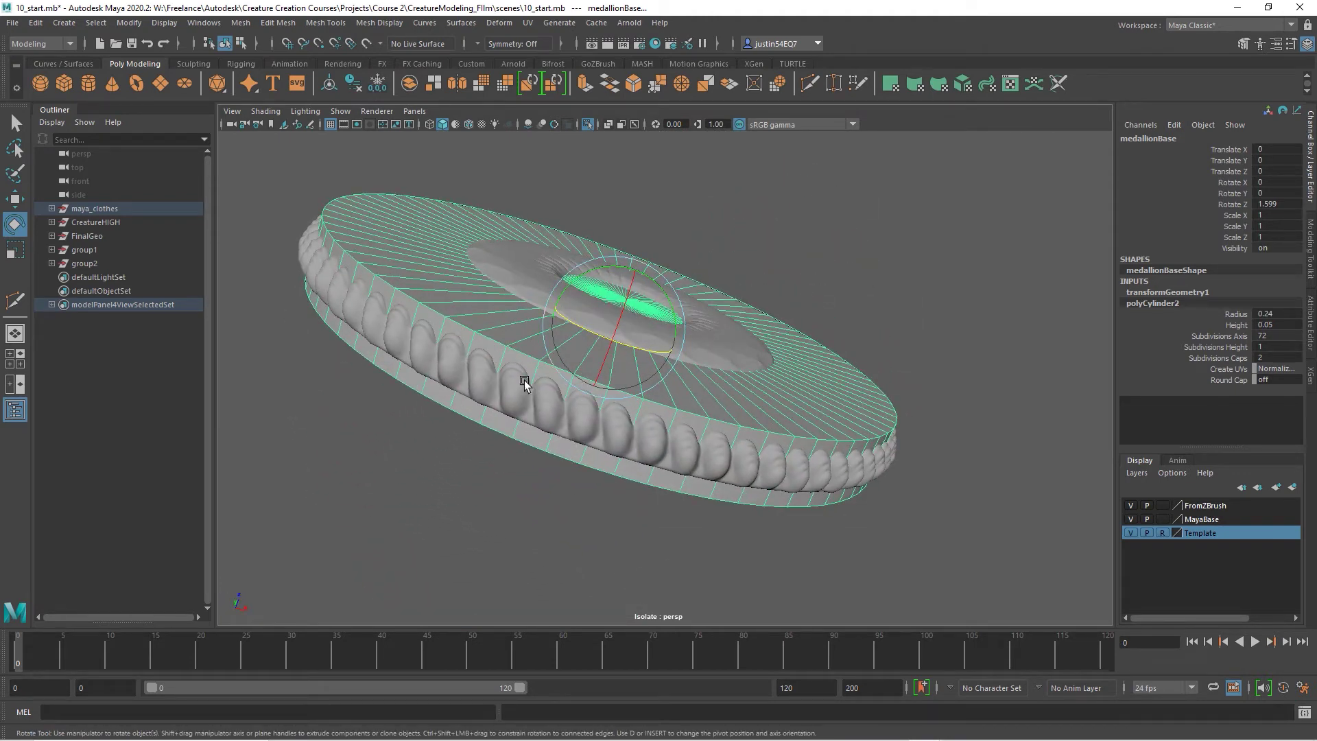
left_click_drag(517, 312, 374, 304, "alt")
left_click_drag(391, 250, 731, 306, "alt")
key("w")
left_click_drag(734, 304, 733, 304)
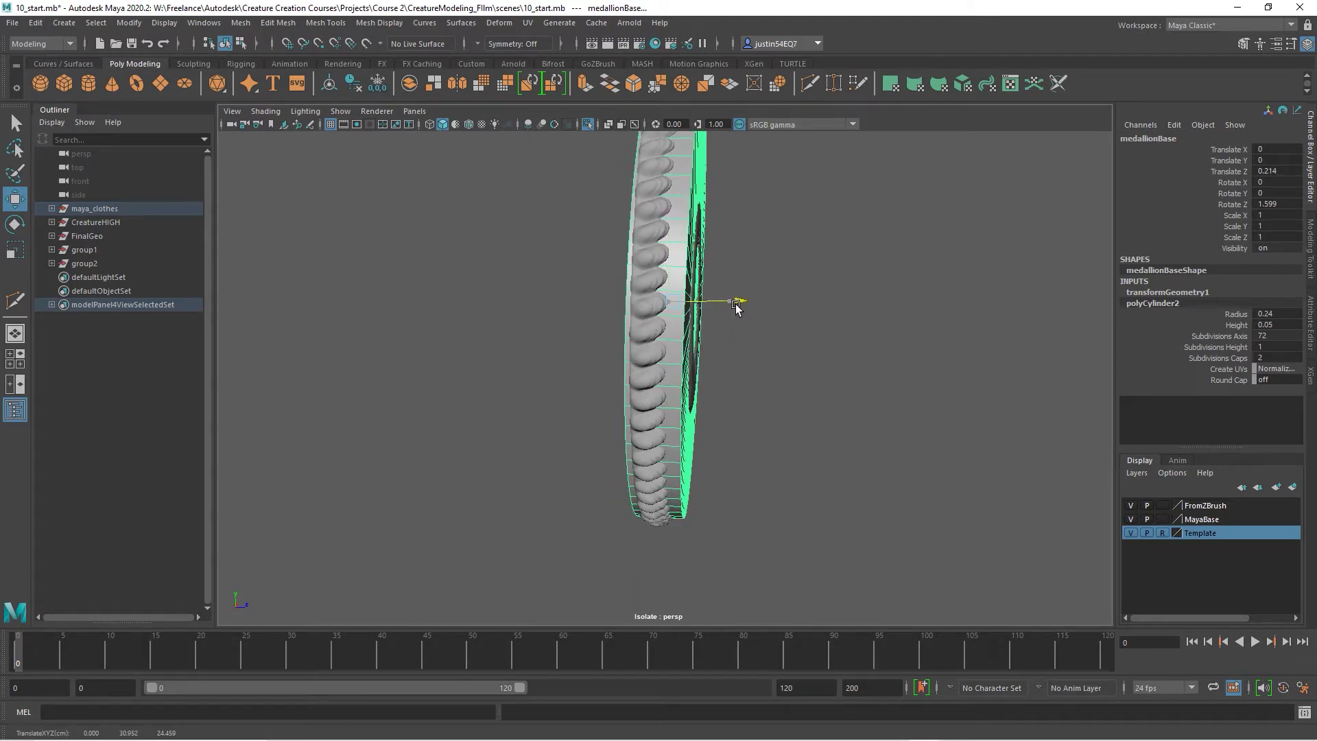
right_click_drag(764, 329, 737, 323, "alt")
left_click_drag(737, 323, 714, 439, "alt")
key("e")
Set the medallion base cylinder's height to 0.04
left_click(1238, 324)
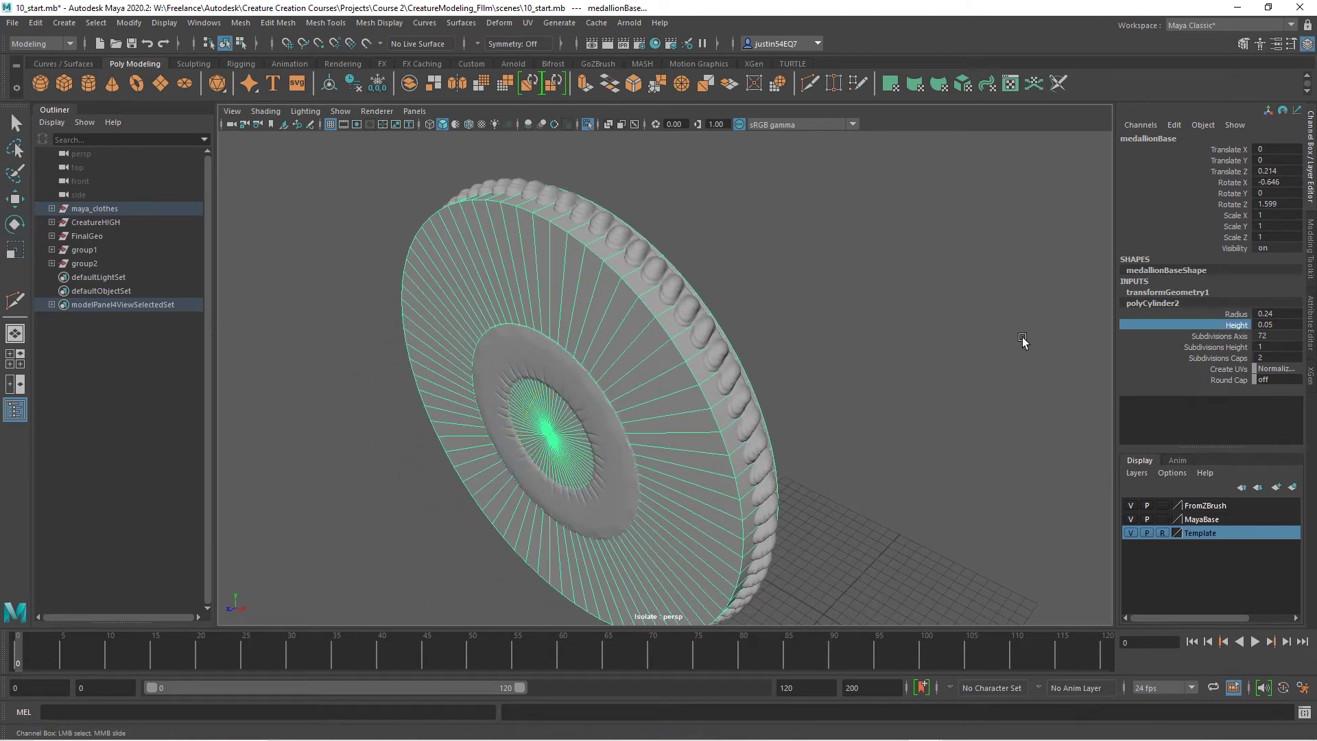
middle_click_drag(948, 351, 946, 350)
key("ctrl+z")
left_click(1265, 325)
type("0.04")
key("Return")
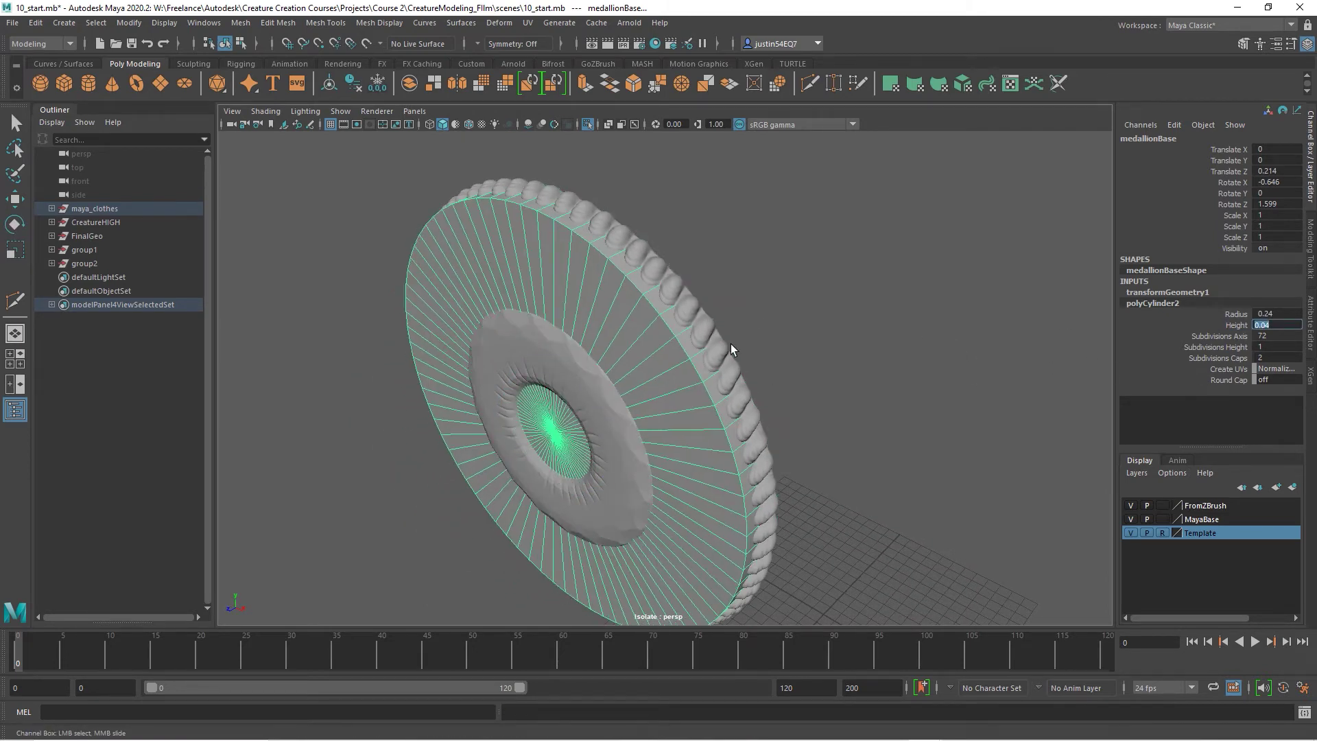
Move the thinner medallion base to about Translate Z 0.127 along its depth
left_click_drag(790, 395, 734, 388, "alt")
key("w")
left_click_drag(555, 412, 553, 412)
Display the isolated medallion meshes as wireframe in the viewport
middle_click_drag(697, 441, 704, 310, "alt")
left_click_drag(705, 310, 753, 369, "alt")
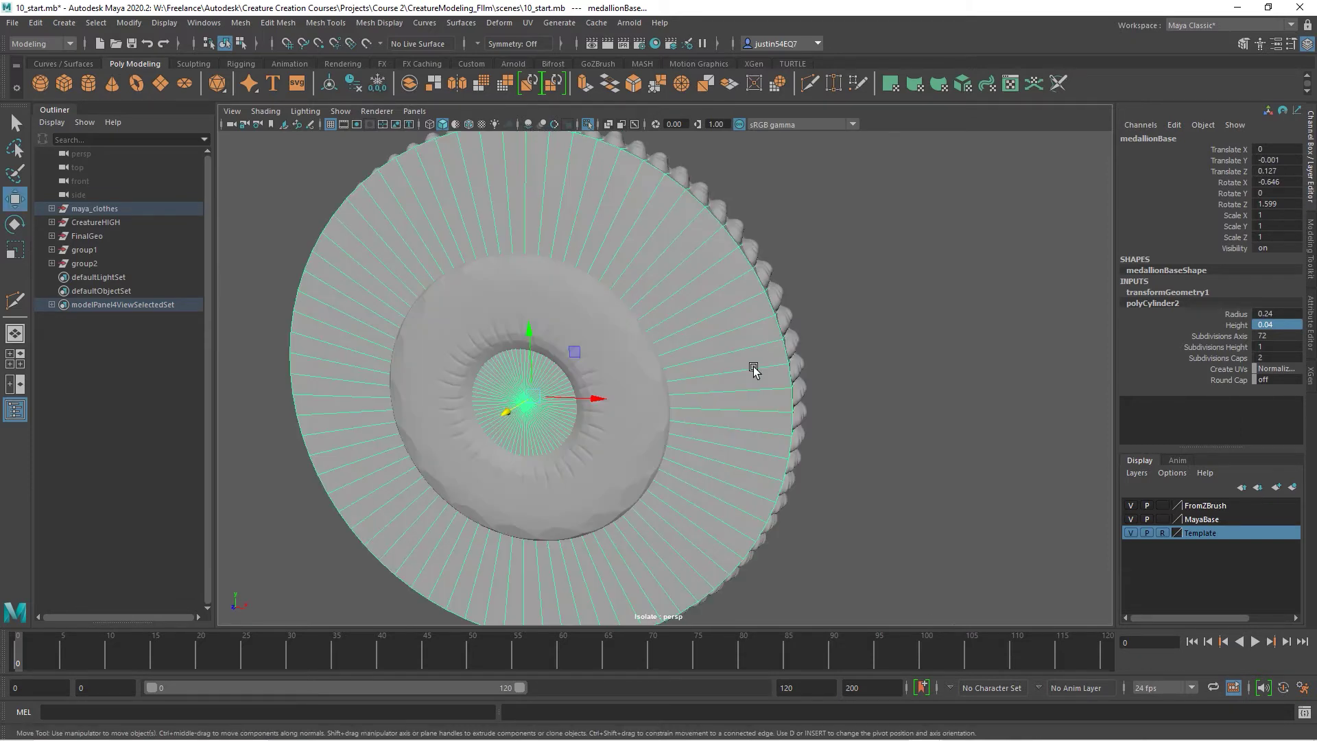
left_click(272, 112)
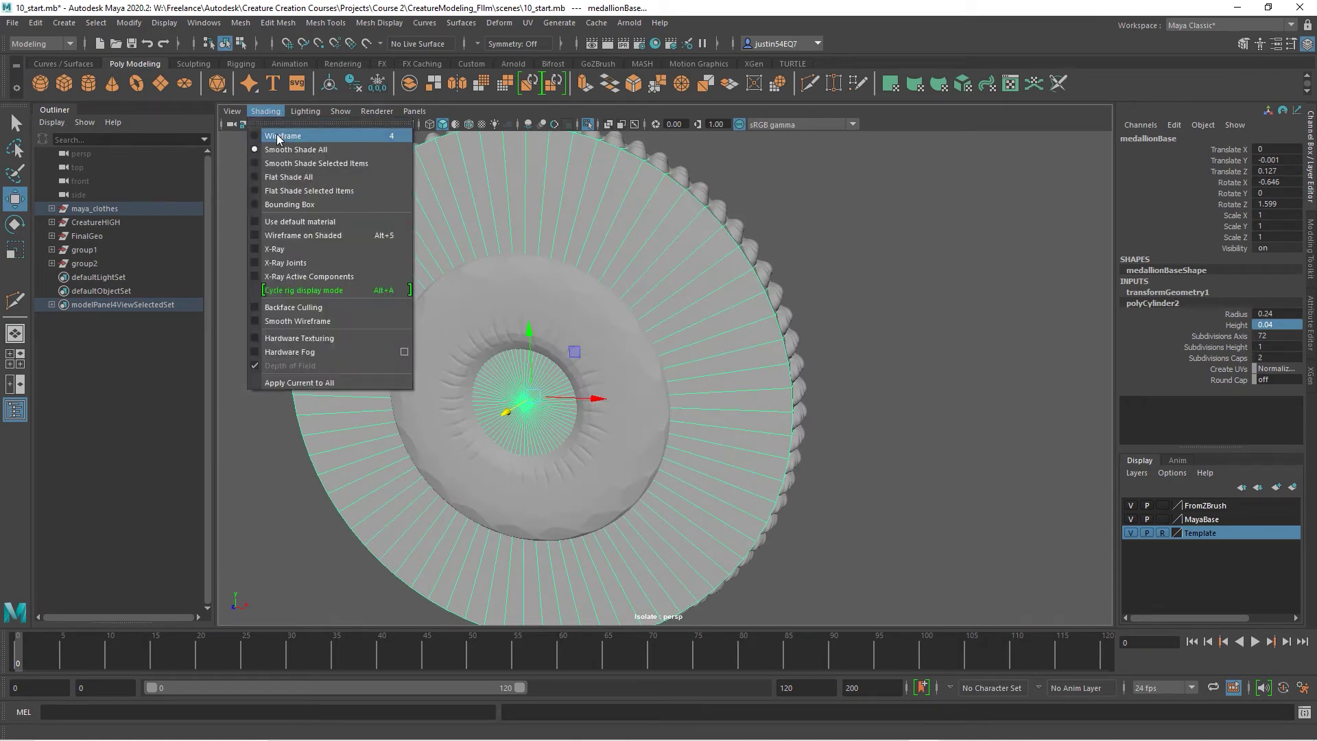
left_click(278, 134)
left_click(429, 124)
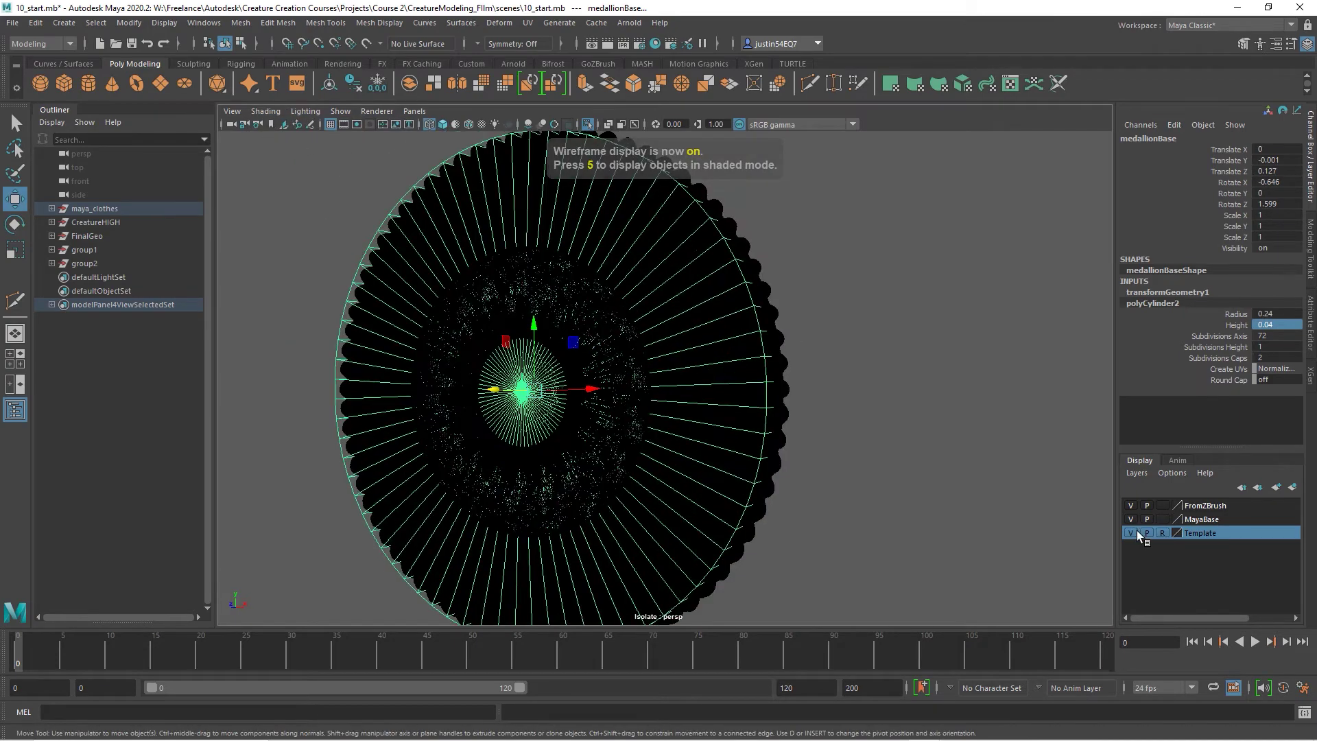
Return the viewport to smooth shading and scale the front cap's inner edge loop to fit the sculpted medallion's raised ring
left_click(1130, 532)
right_click_drag(601, 327, 599, 287)
left_click(599, 307)
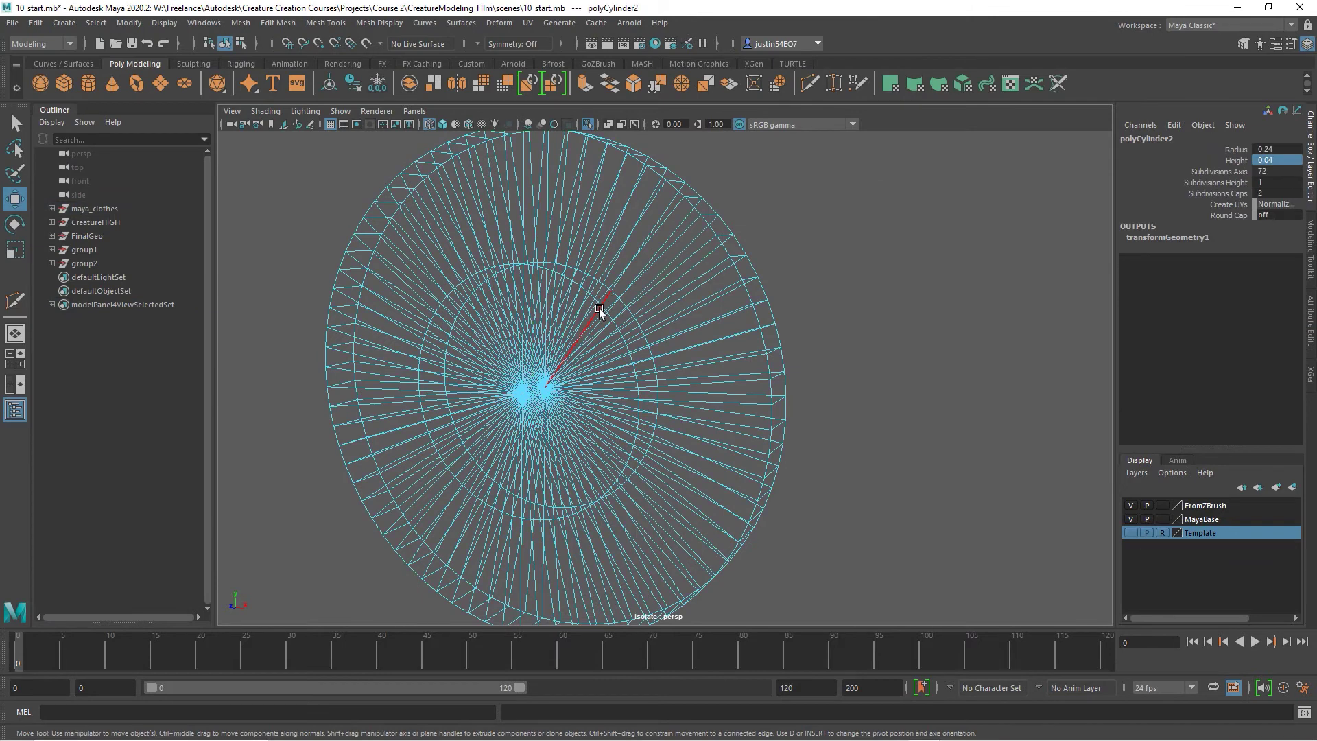
double_click(599, 304)
left_click(266, 110)
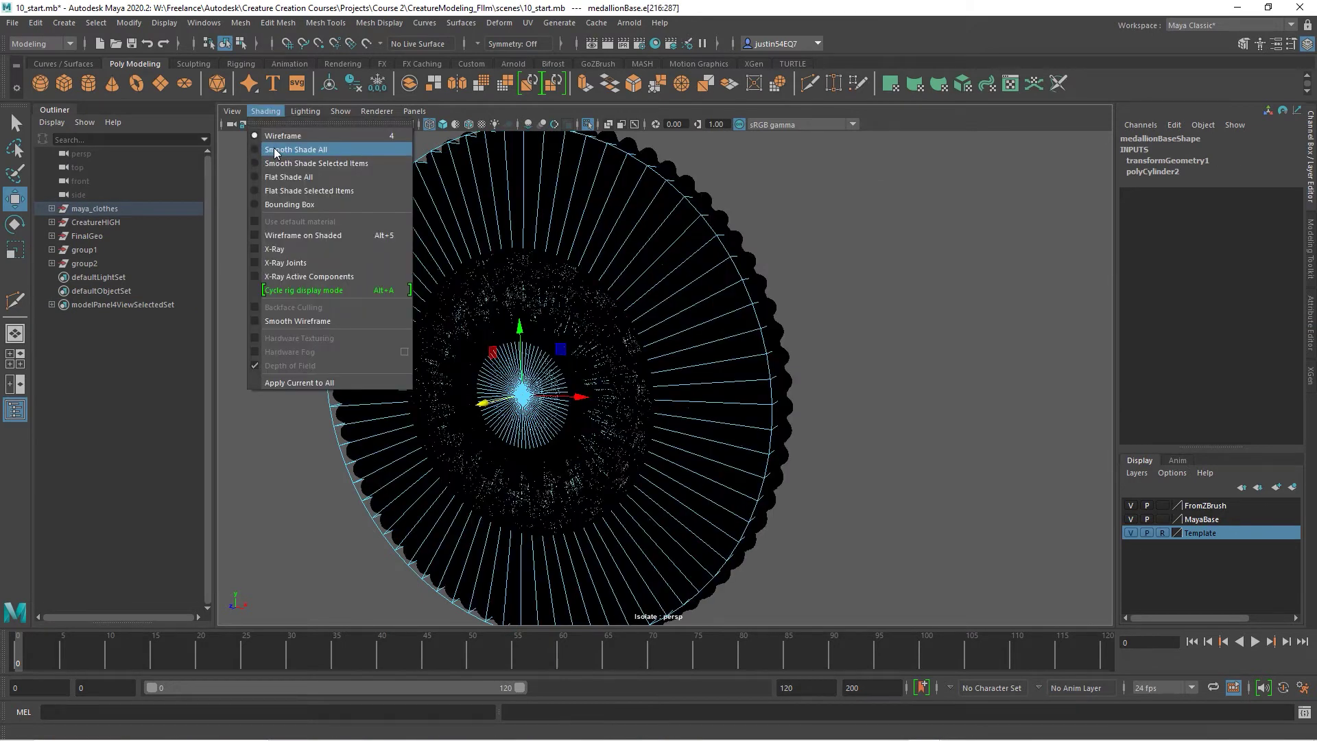
left_click(273, 147)
left_click_drag(525, 308, 551, 332, "alt")
key("r")
left_click_drag(525, 406, 618, 414)
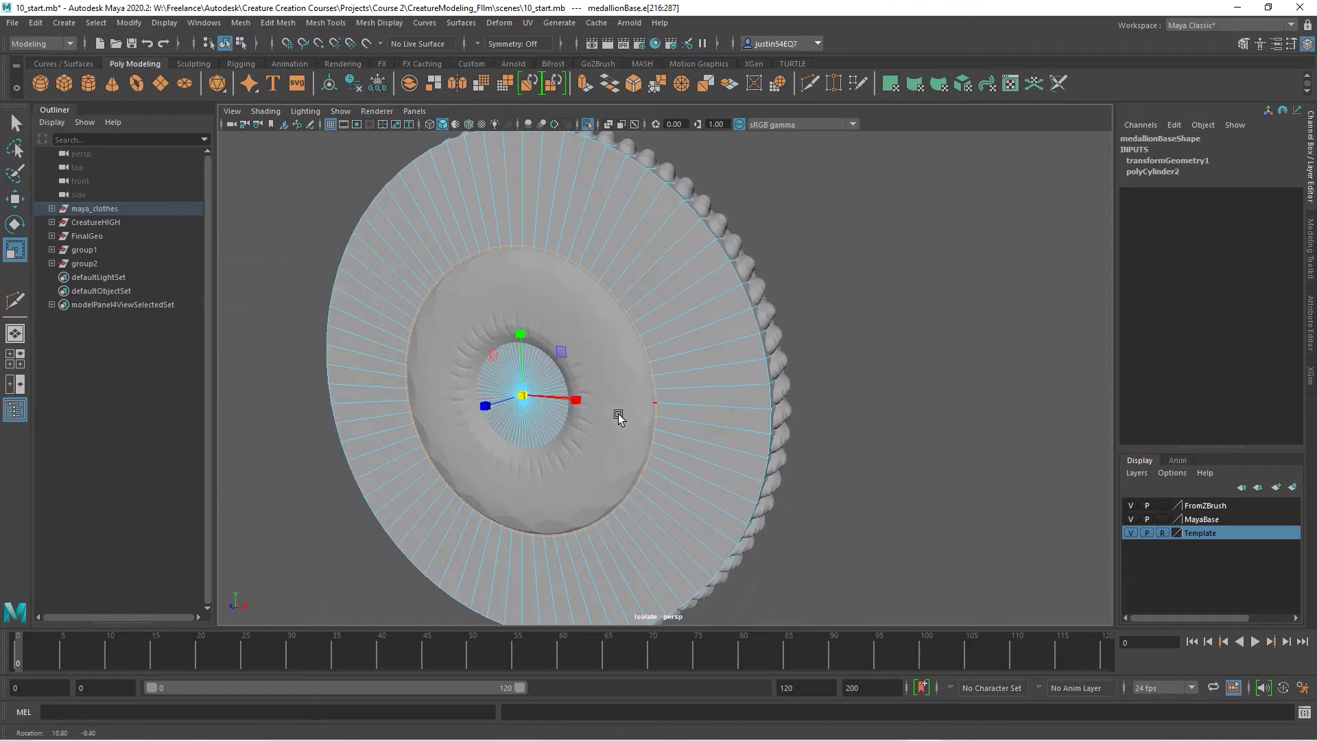
Select only the central faces of the medallion base's front cap, leaving out the faces on the back
left_click(226, 43)
left_click_drag(480, 405, 593, 344, "alt")
scroll(593, 344, "down", 3)
right_click_drag(698, 333, 705, 368)
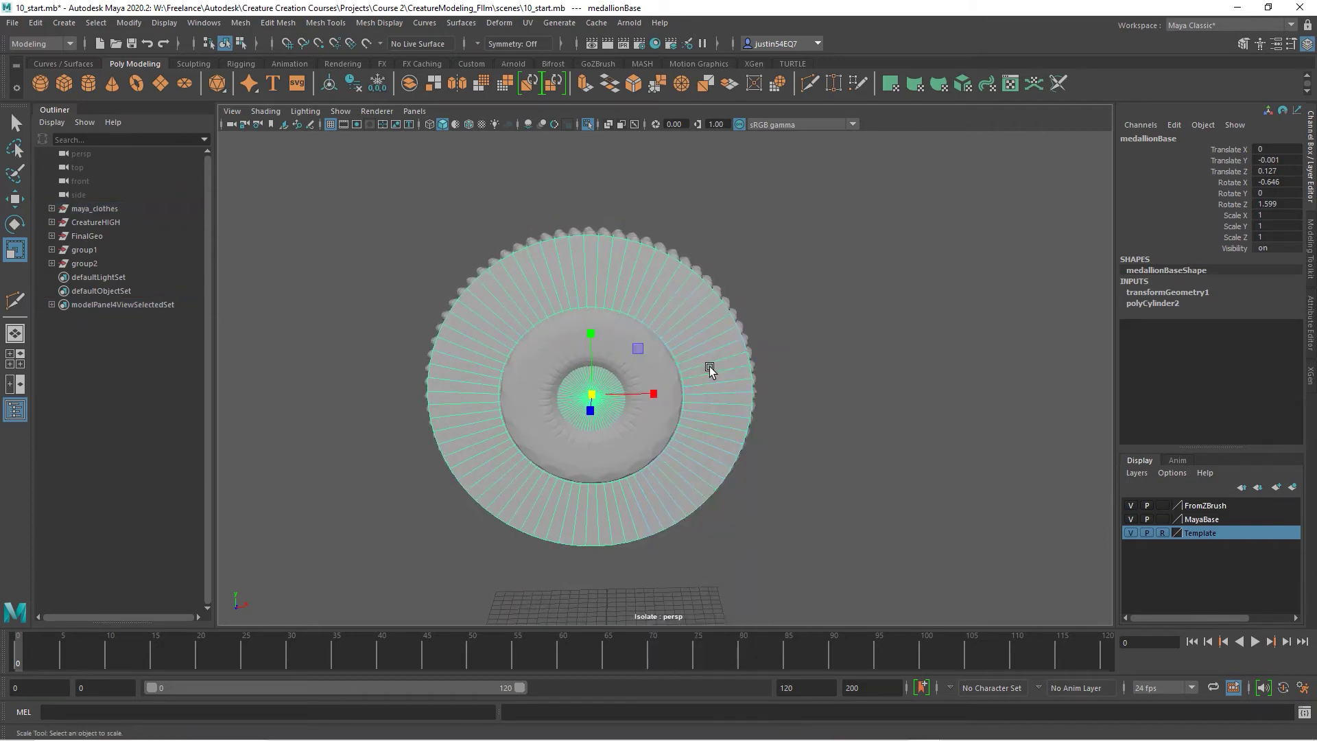
left_click_drag(652, 362, 526, 447)
left_click_drag(729, 402, 658, 376, "alt")
left_click_drag(789, 166, 640, 588)
left_click_drag(728, 188, 635, 416, "ctrl")
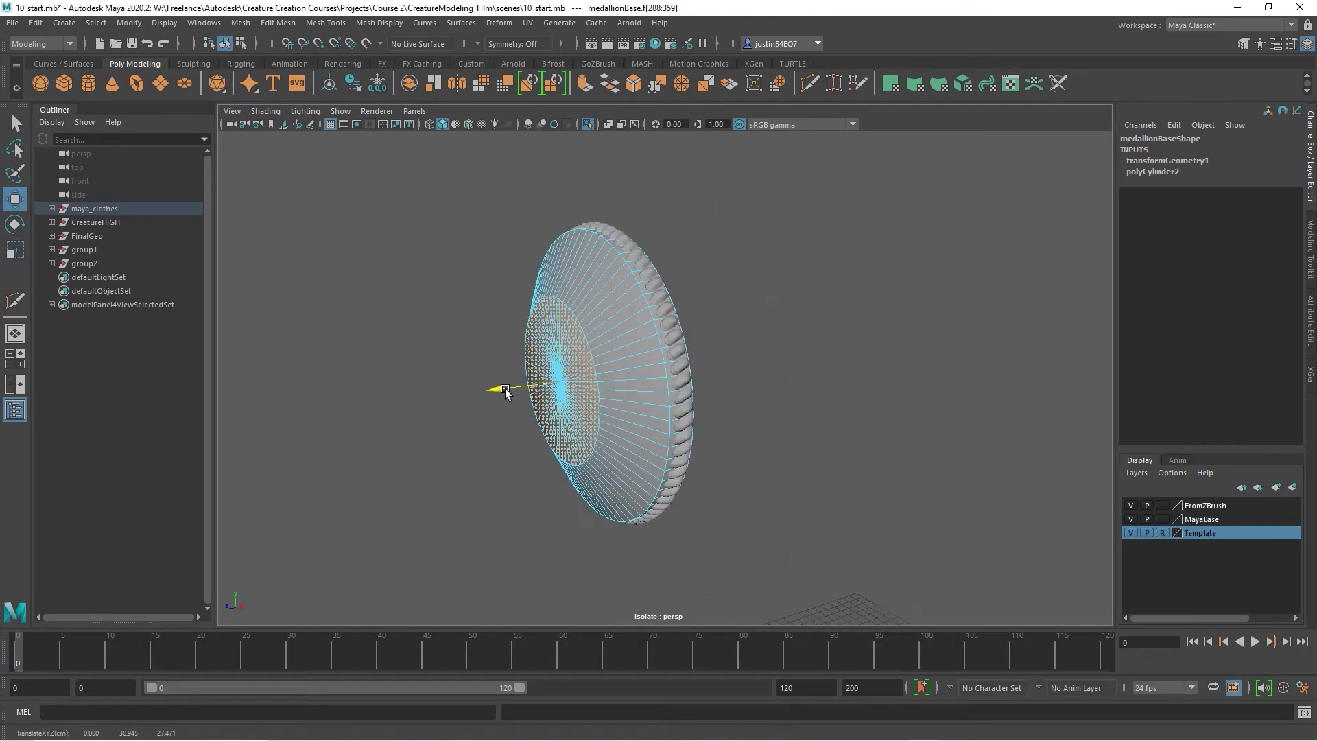
left_click_drag(506, 391, 501, 391)
Extrude the front cap's central faces outward to a Local Translate Z of about 0.327 with a single division
mouse_move(641, 411)
left_mouse_down("alt")
mouse_move(481, 437)
mouse_move(706, 455)
left_mouse_up("alt")
key("ctrl+e")
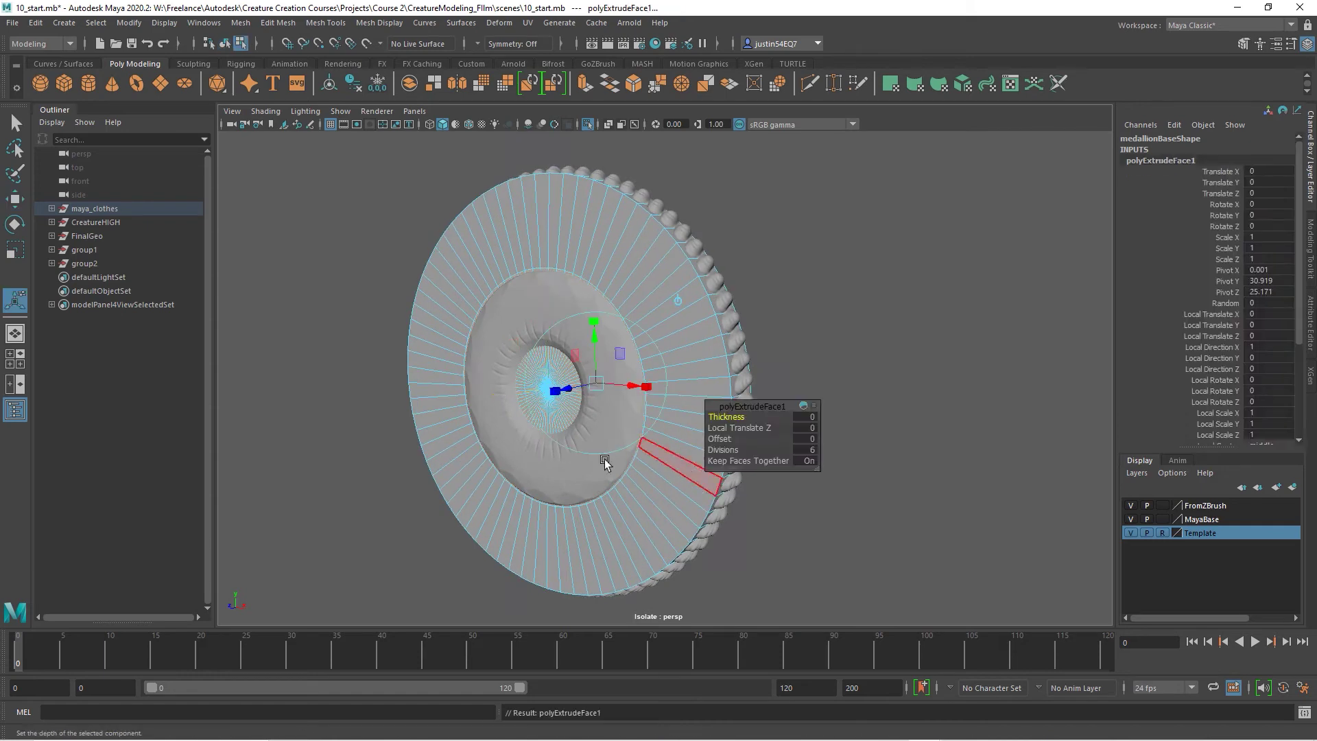
left_click_drag(607, 417, 576, 438, "alt")
left_click_drag(564, 393, 528, 436)
right_click_drag(631, 443, 746, 455, "alt")
left_click_drag(745, 455, 631, 447)
Scale the raised center's front edge loop inward so that its side wall tapers
left_click_drag(518, 471, 570, 438, "alt")
right_click_drag(570, 438, 525, 271, "alt")
left_click_drag(523, 340, 458, 352, "alt")
right_click_drag(557, 347, 671, 352, "alt")
right_click_drag(547, 268, 537, 249)
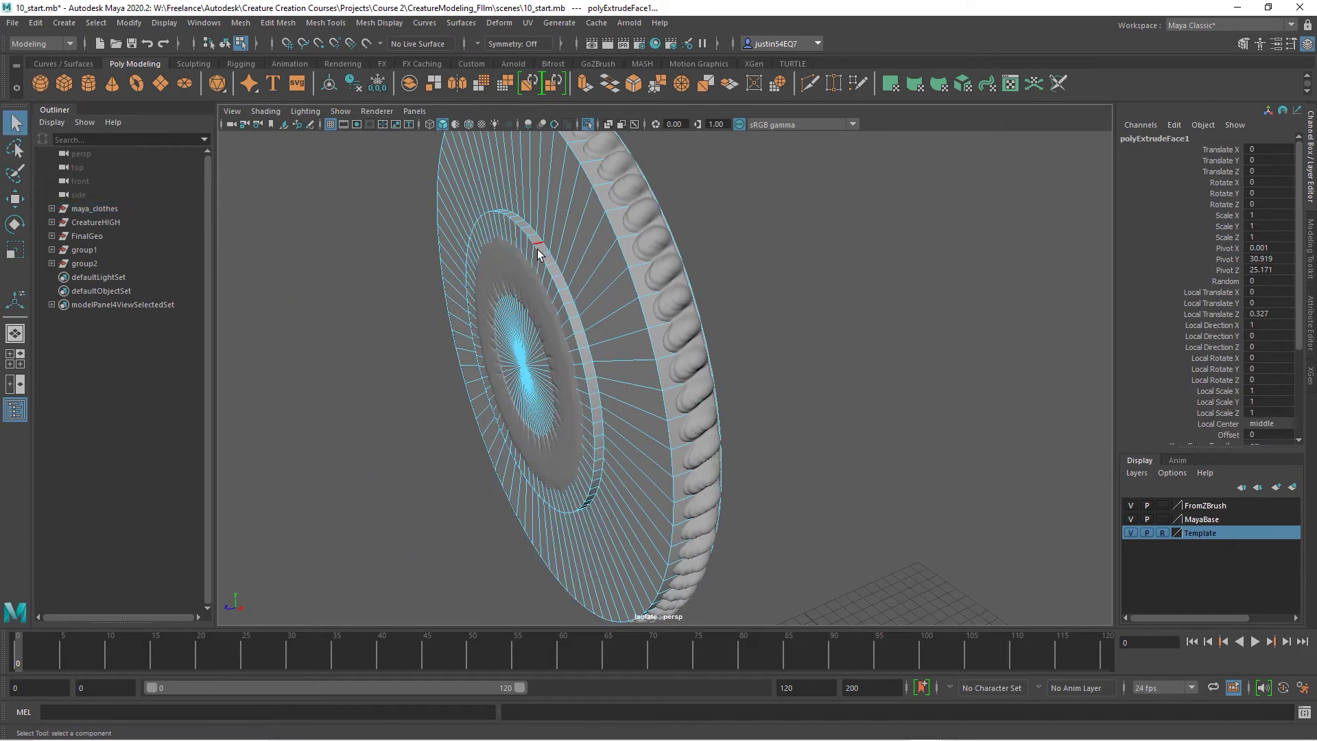
double_click(546, 271)
key("r")
left_click_drag(521, 369, 578, 392)
key("w")
Select the full loop of faces around the medallion base's outer rim
right_click_drag(578, 393, 588, 347, "alt")
left_click_drag(588, 347, 655, 314, "alt")
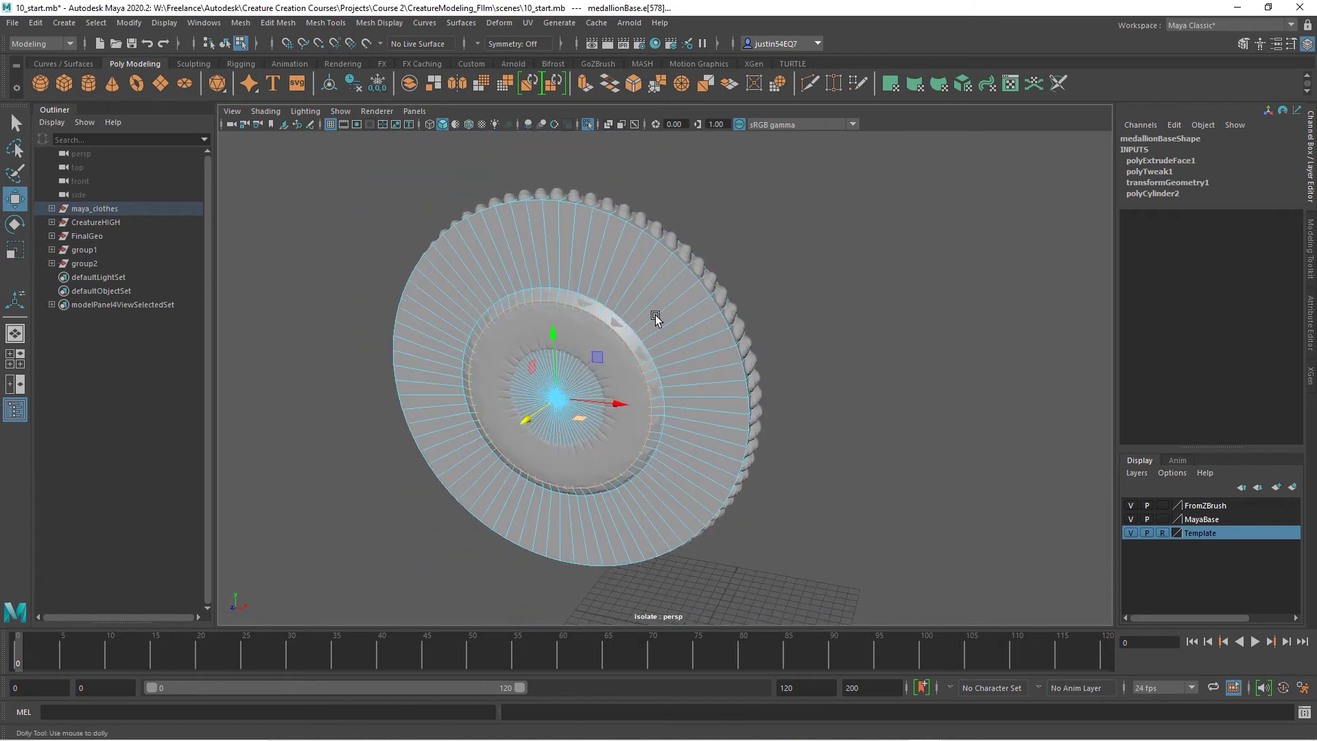
right_click_drag(655, 315, 826, 385, "alt")
left_click_drag(826, 385, 707, 372, "alt")
right_click_drag(706, 373, 744, 372, "alt")
right_click_drag(580, 321, 585, 370)
left_click_drag(581, 297, 600, 294, "alt")
left_click(574, 249)
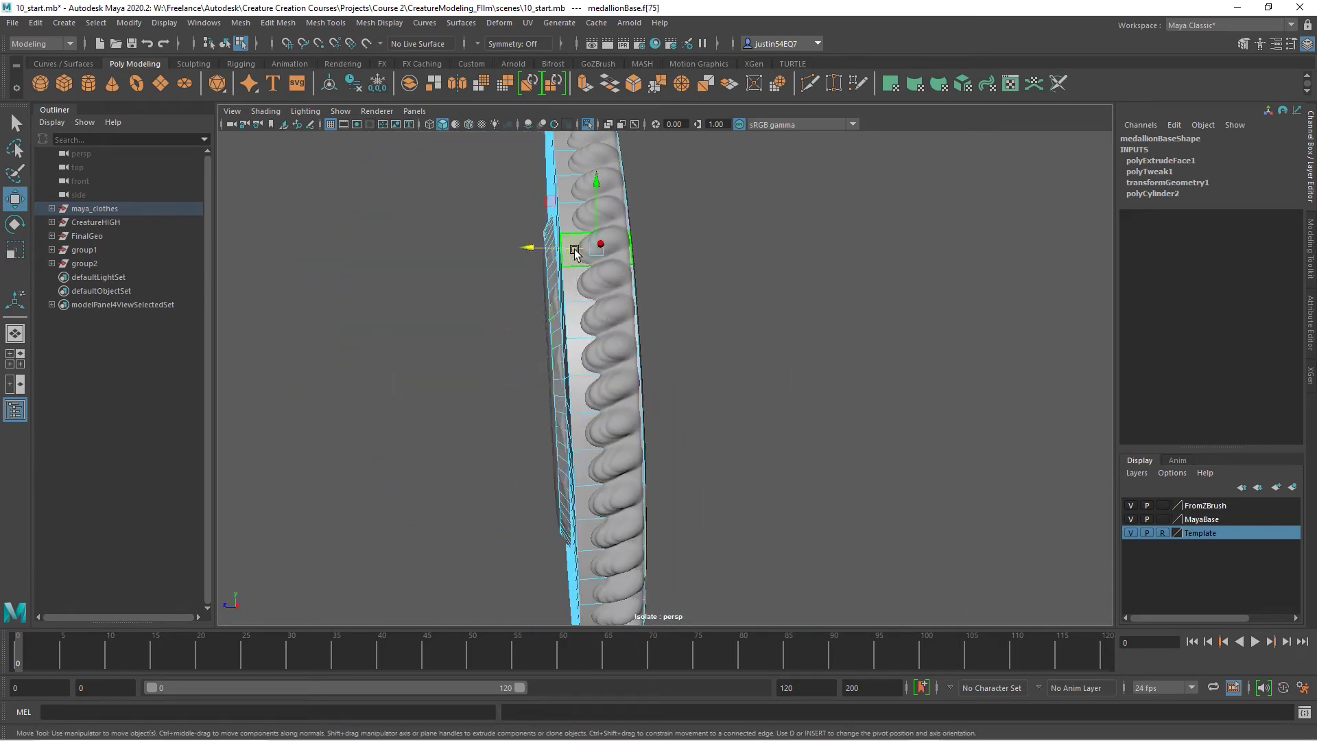
double_click(576, 283, "shift")
right_click_drag(747, 352, 517, 294, "alt")
left_click_drag(516, 296, 661, 364, "alt")
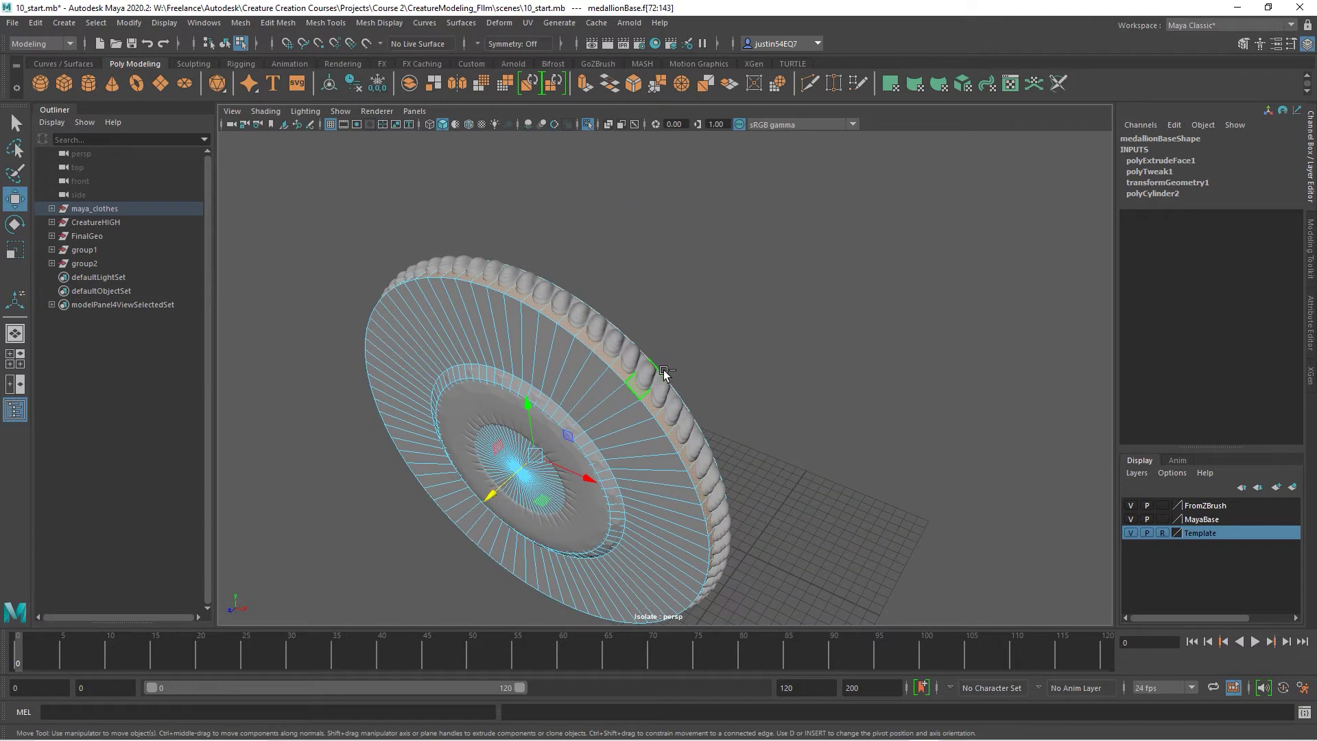
Extrude the rim faces as separate pieces with Keep Faces Together off
key("ctrl+e")
middle_click_drag(671, 335, 673, 270, "alt")
right_click_drag(673, 270, 788, 412, "alt")
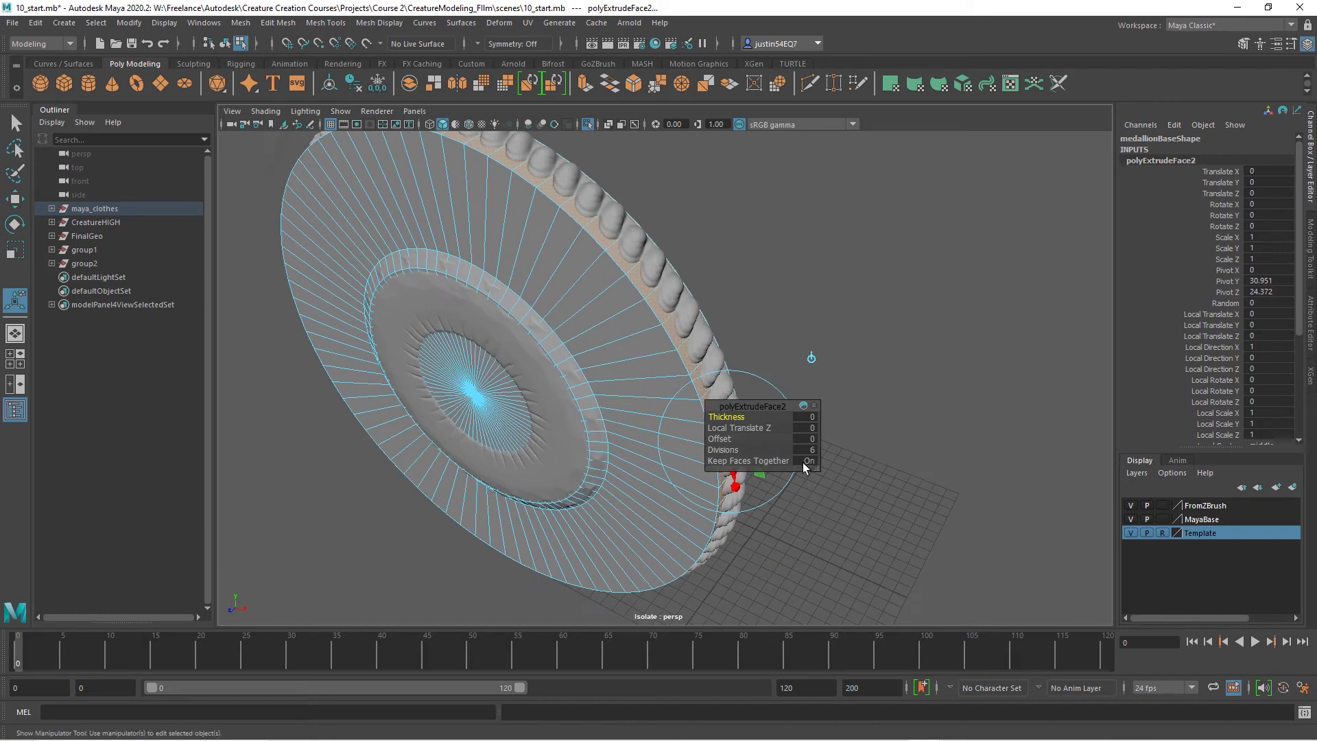
left_click(727, 461)
left_click_drag(593, 332, 586, 428, "alt")
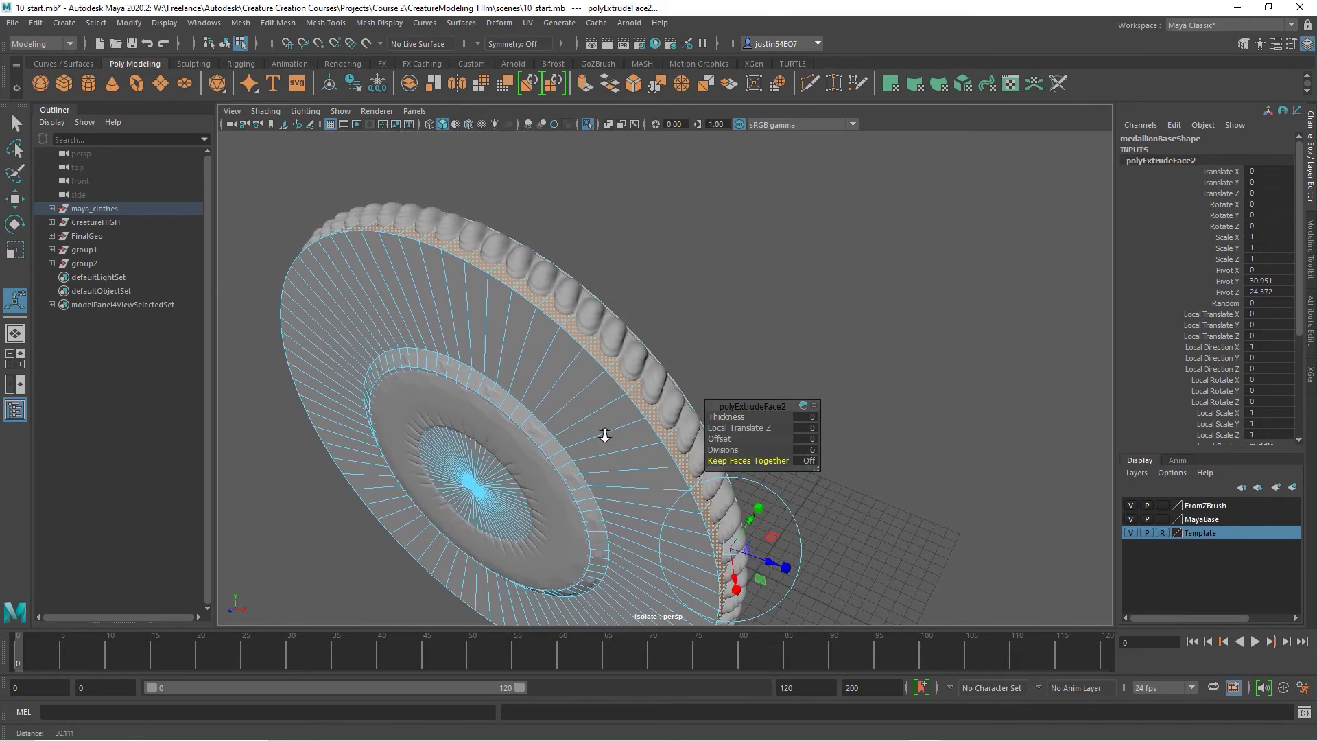
Set the rim extrusion's thickness to 0.35
right_click_drag(586, 429, 693, 442, "alt")
left_click_drag(719, 417, 728, 419)
middle_click_drag(728, 418, 720, 417)
left_click(806, 418)
type(".25")
key("Return")
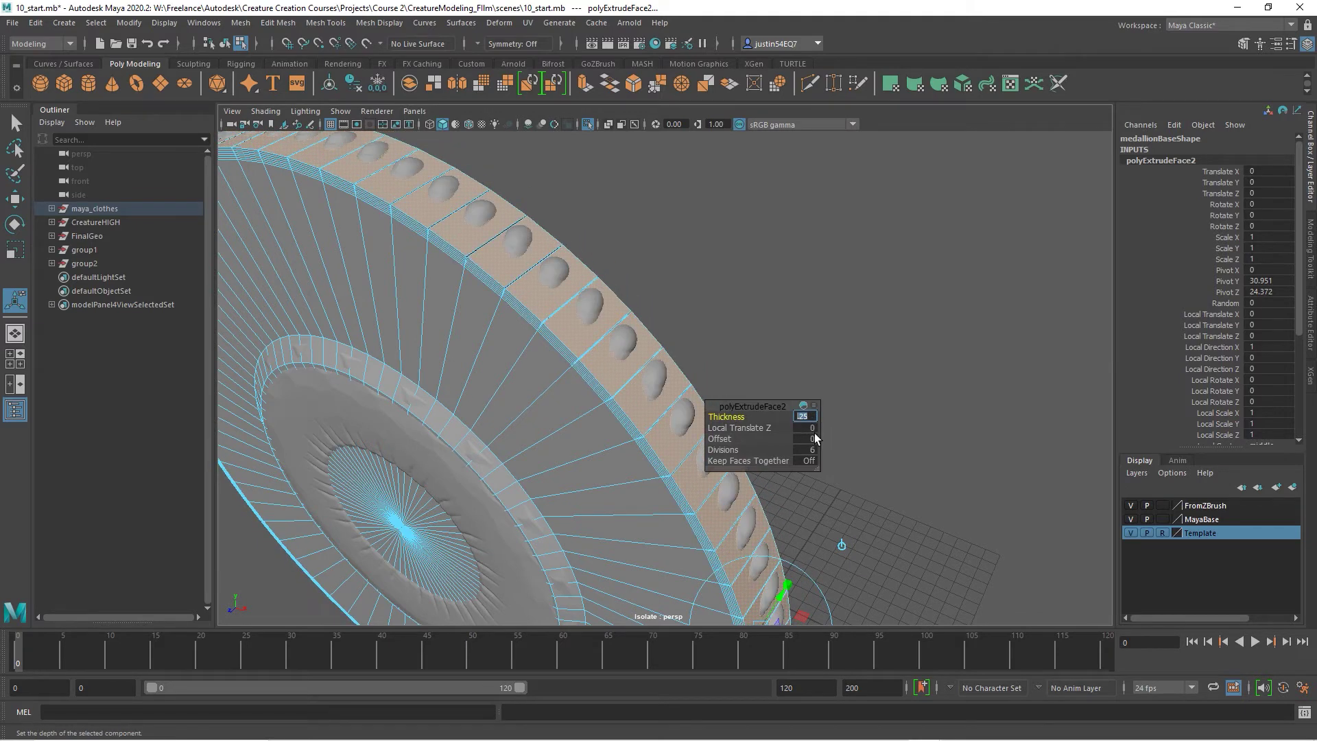
type(".3")
key("Return")
type(".35")
key("Return")
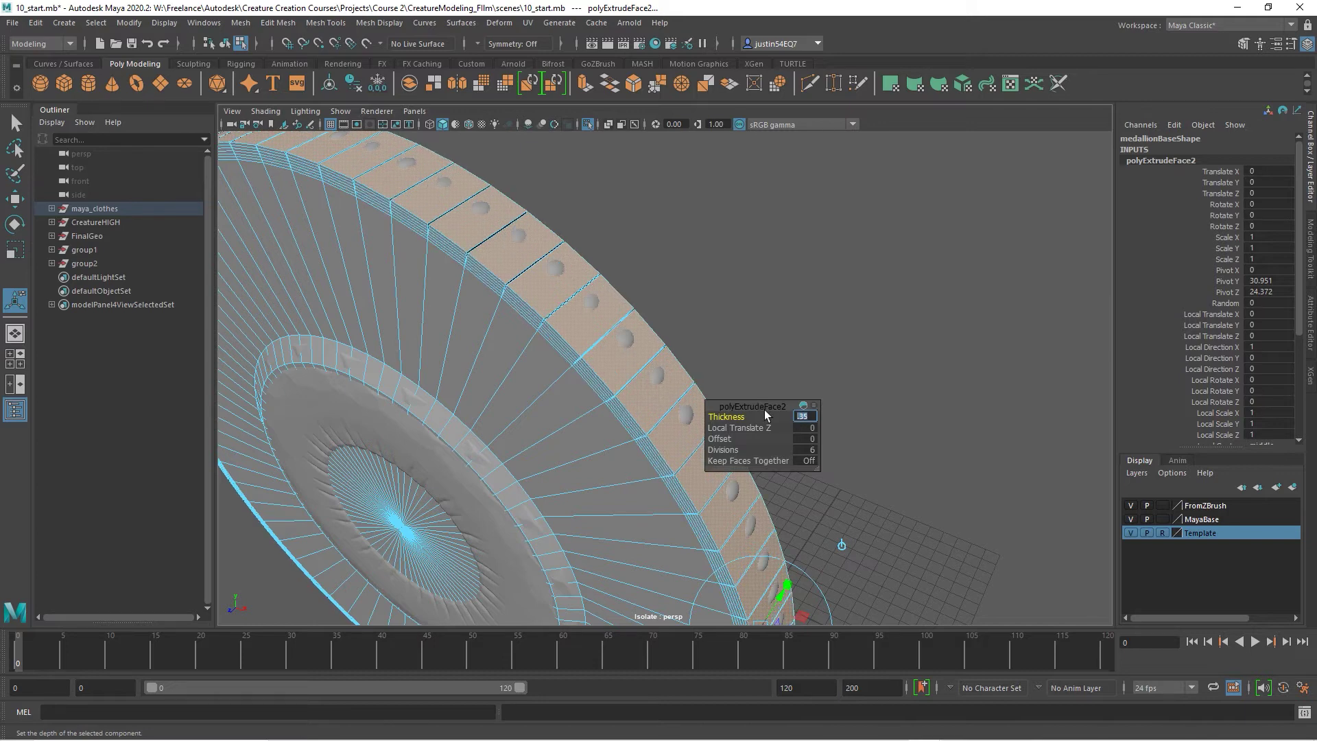
Set the rim extrusion to 1 division and taper the teeth to local scales of about 0.761 on X and 0.526 on Y
left_click_drag(727, 450, 671, 450)
left_click_drag(621, 411, 601, 495, "alt")
middle_click_drag(601, 495, 534, 418, "alt")
left_click_drag(597, 508, 570, 518)
left_click_drag(575, 523, 603, 494, "alt")
left_click_drag(574, 557, 569, 544)
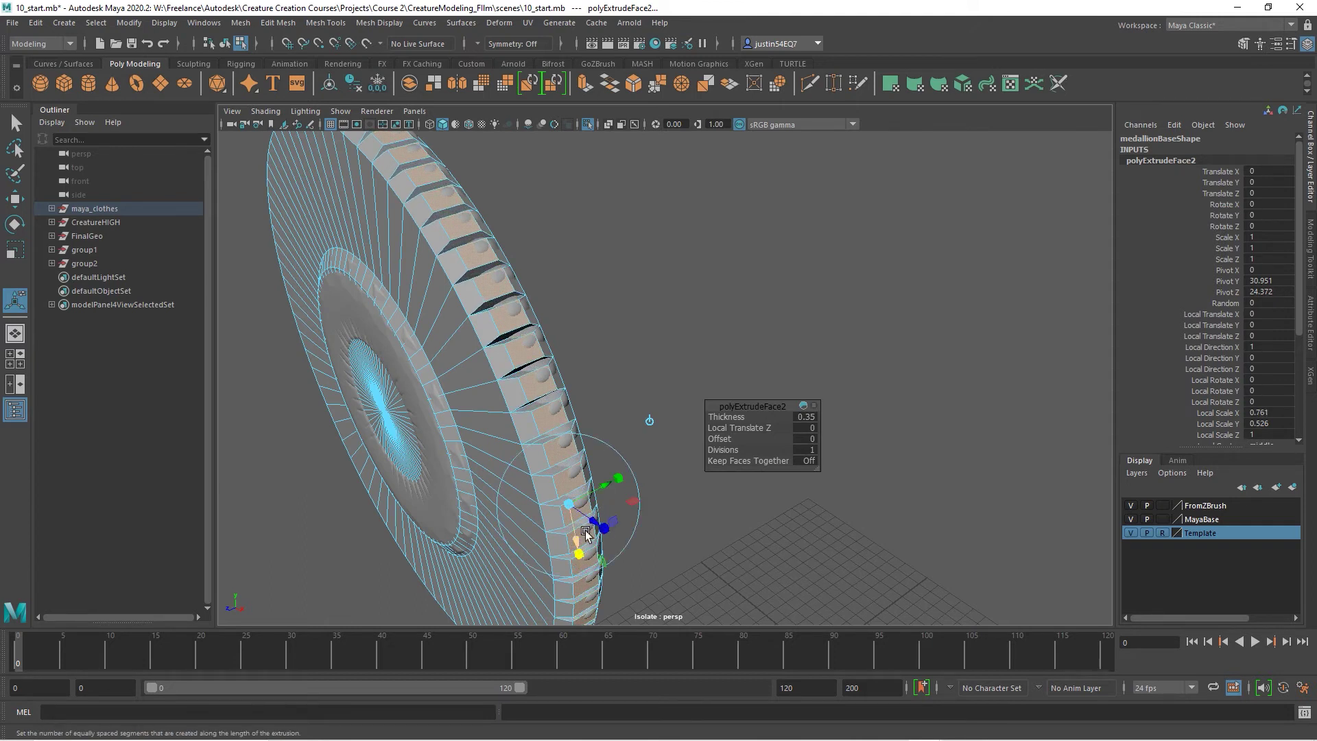
Shift the extruded rim faces to about -0.119 on Translate Z in world orientation, and return to object selection
left_click(651, 420)
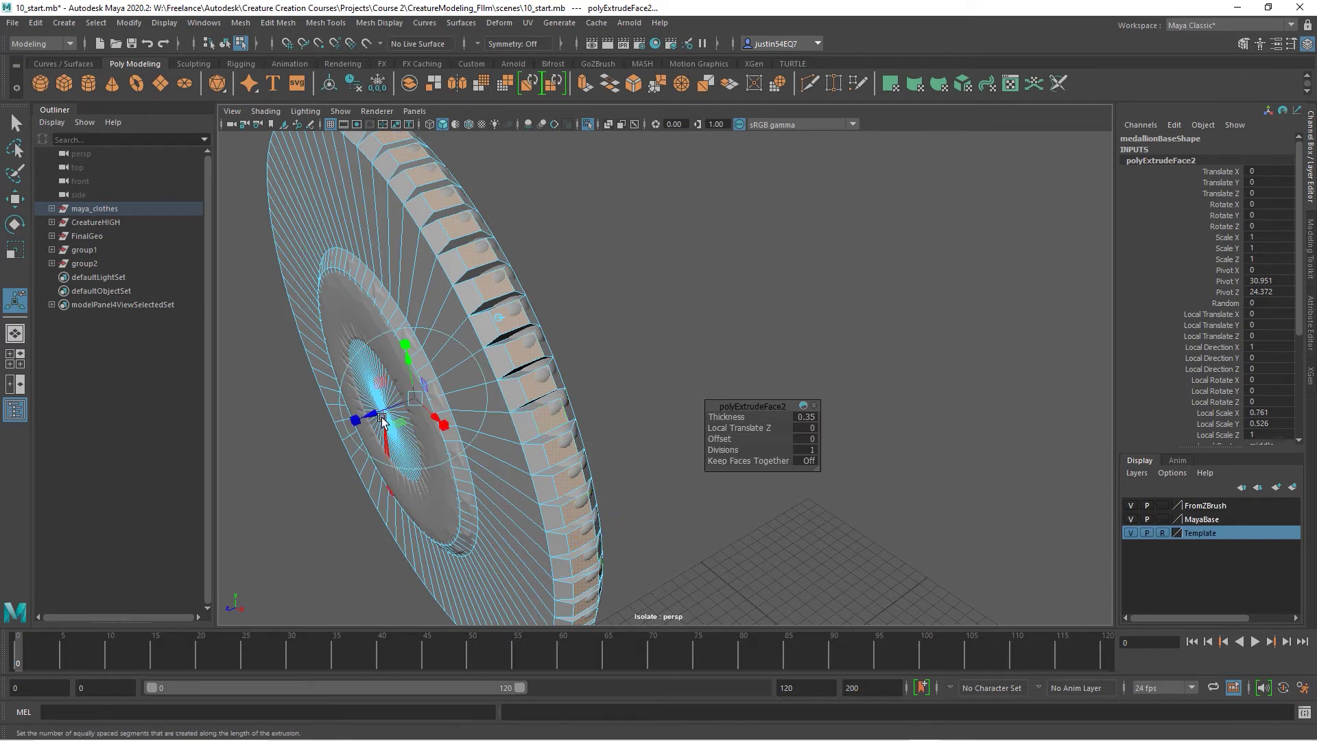
left_click_drag(373, 415, 371, 414)
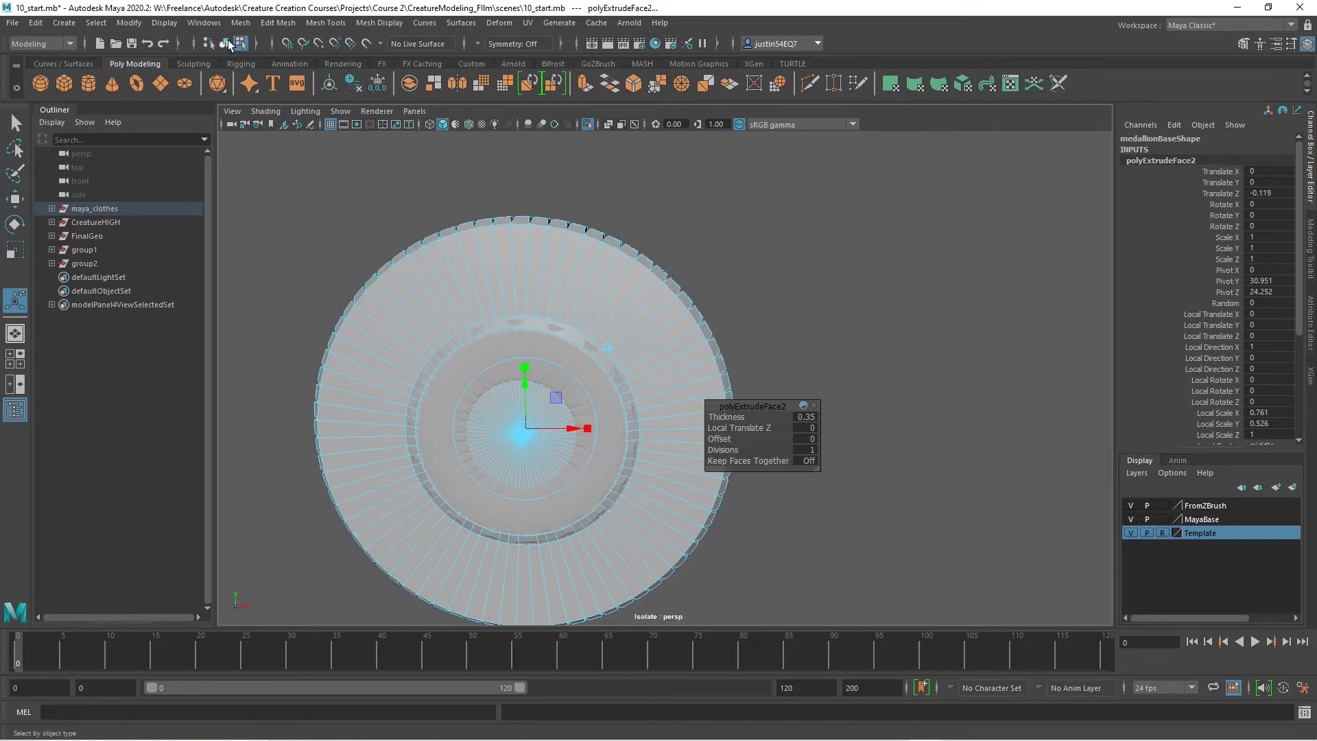
left_click(226, 43)
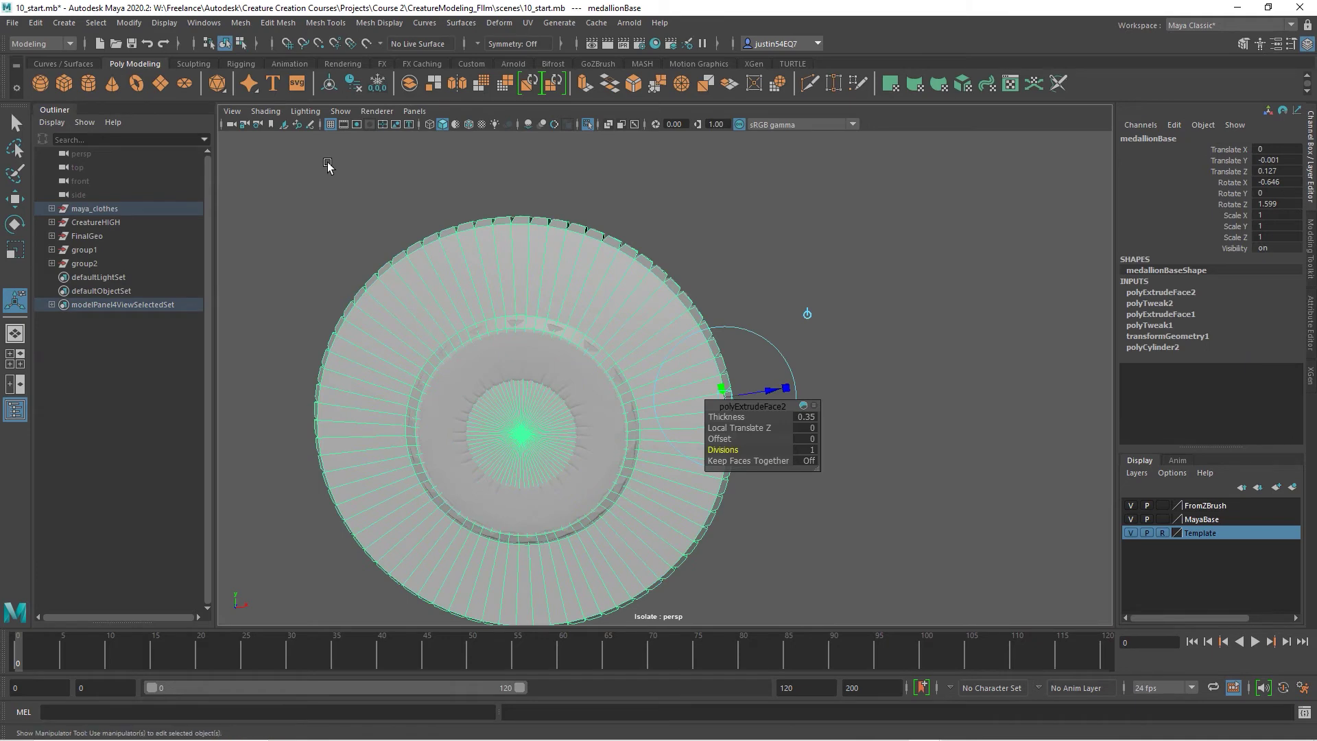
Examine the shaded medallion's rim teeth from the front and the side against the sculpt
left_click(330, 167)
right_click_drag(521, 301, 485, 315, "alt")
left_click_drag(485, 315, 611, 373, "alt")
right_click_drag(611, 373, 629, 371, "alt")
left_click_drag(630, 370, 714, 328, "alt")
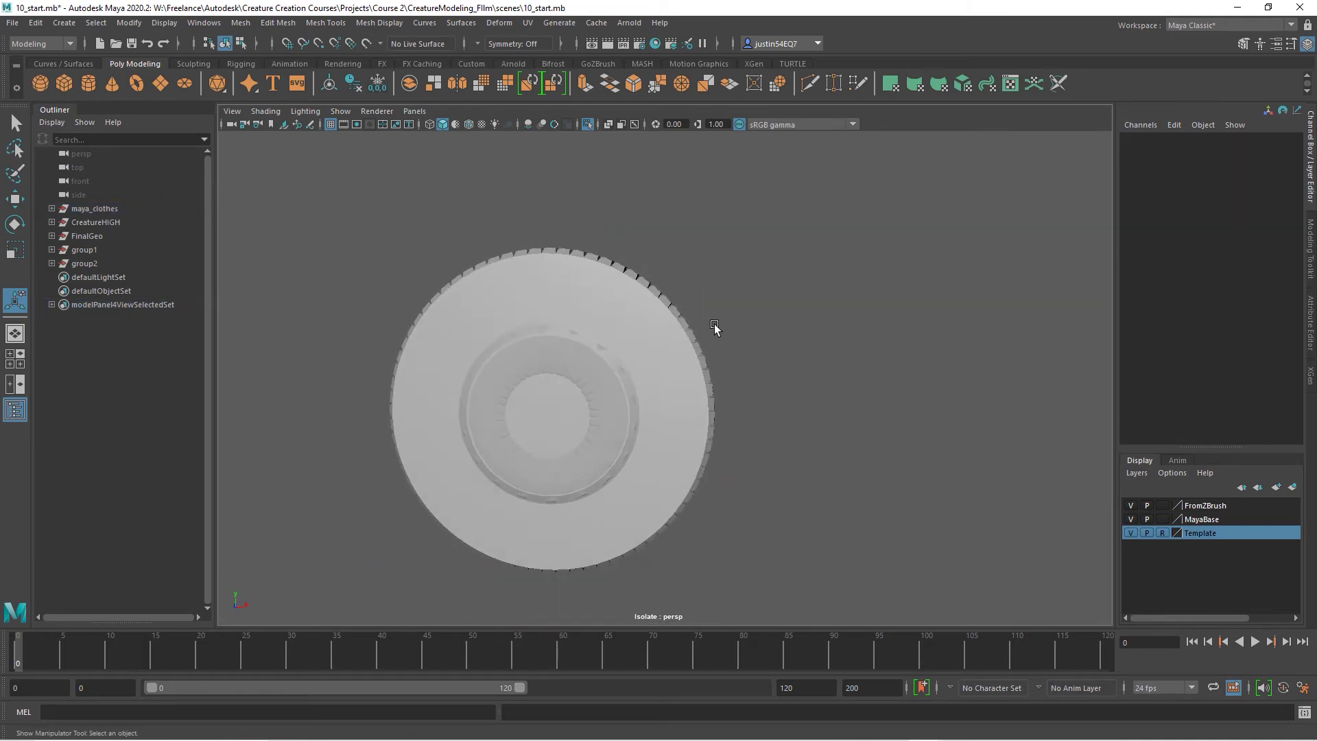
left_click(649, 409)
left_click_drag(648, 409, 516, 488, "alt")
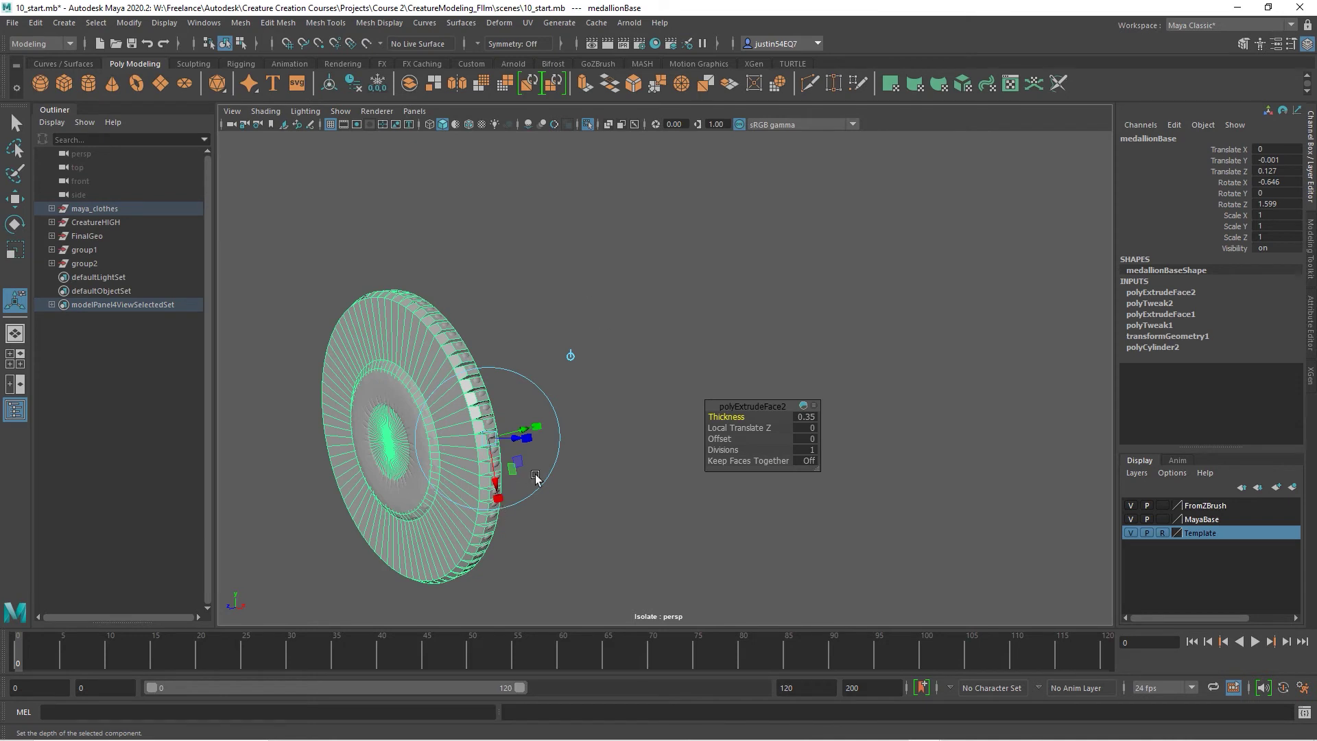
Open the UV Editor and apply an Automatic UV projection to the medallion base
left_click(528, 22)
left_click(555, 48)
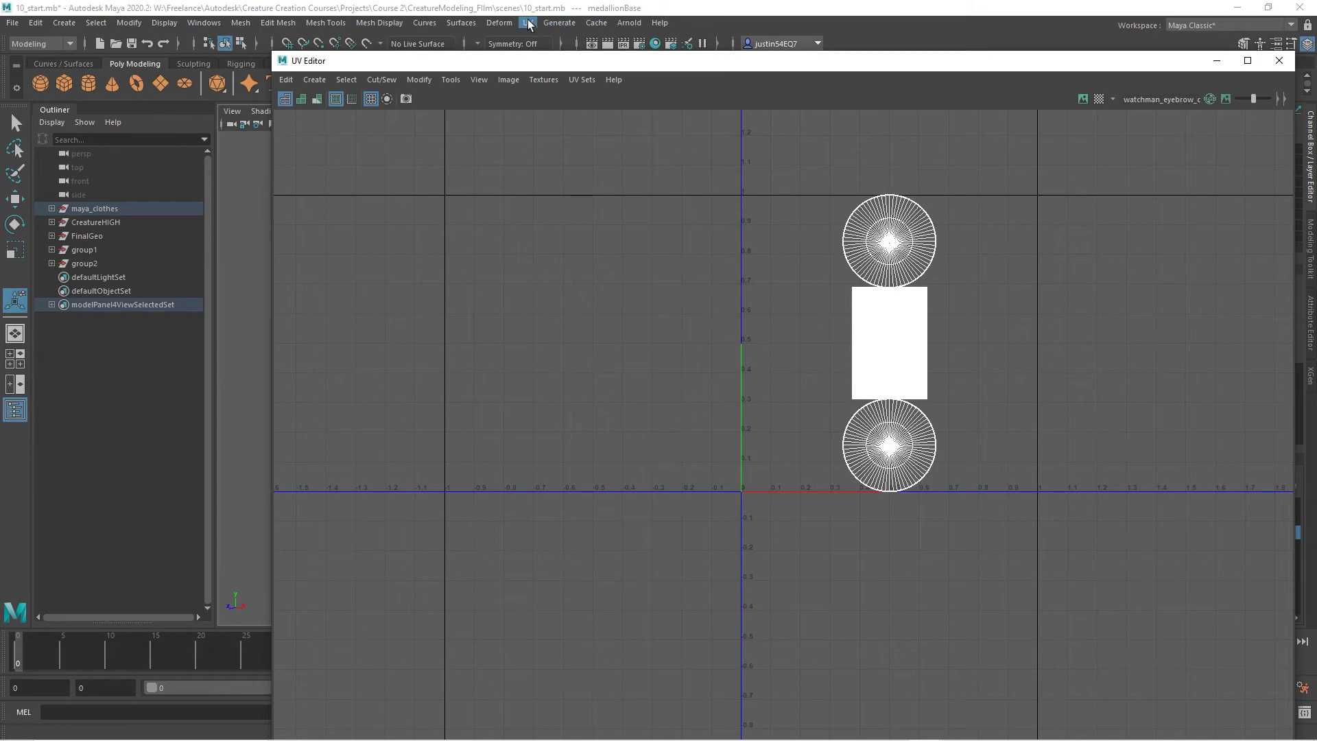
left_click(527, 23)
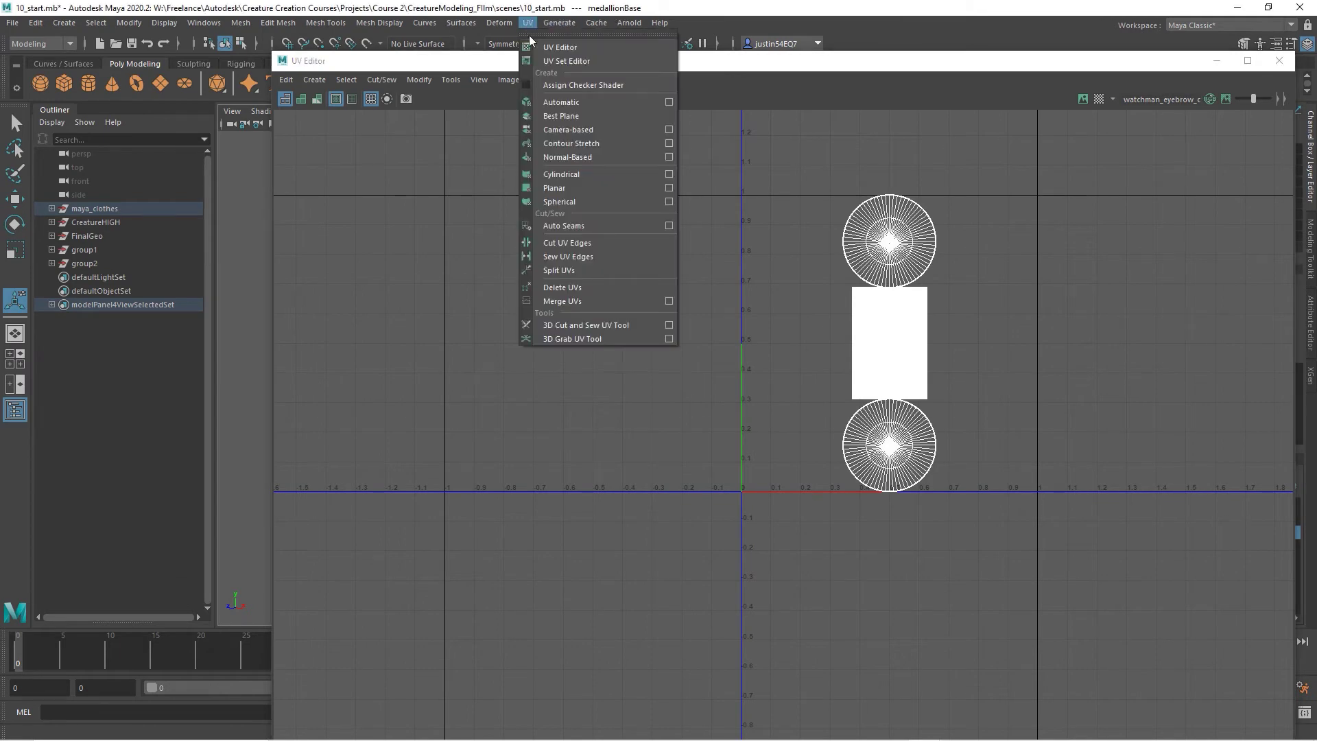
left_click(563, 97)
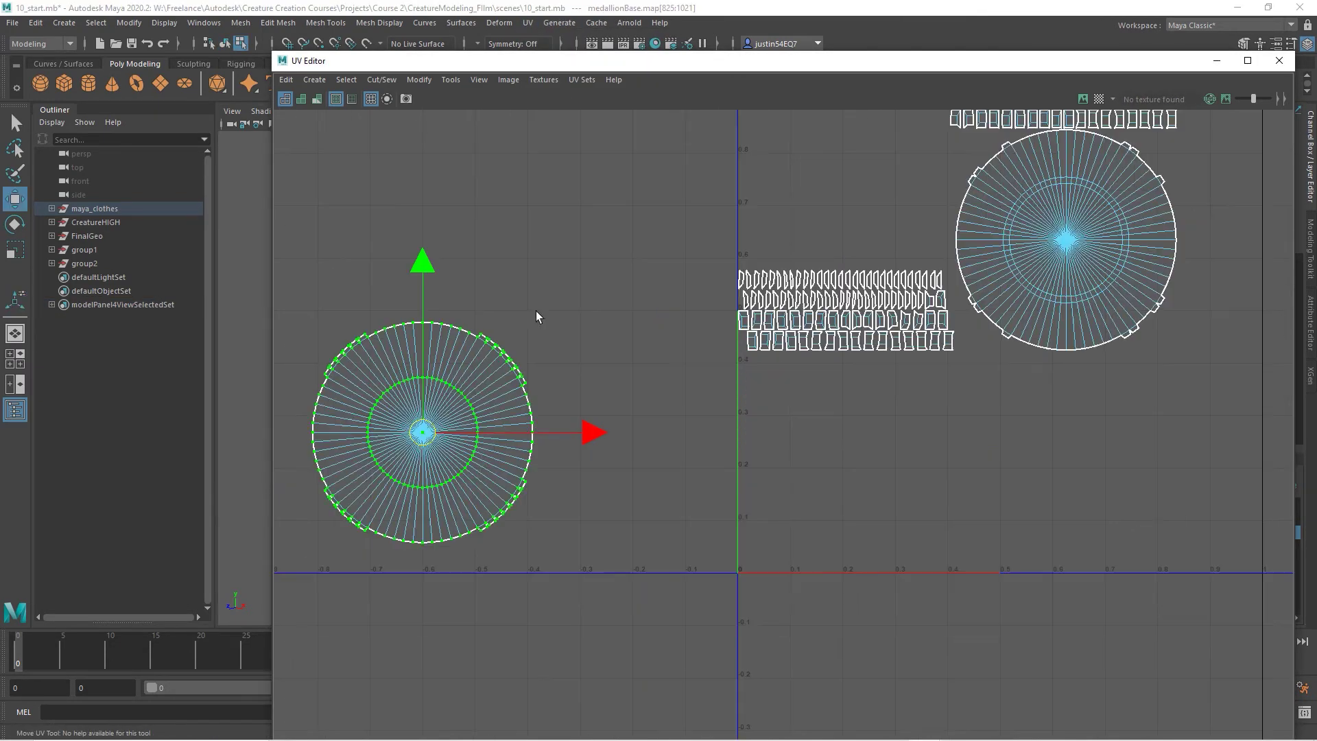
Move the two large circular cap UV shells away from the small rim tooth shells
left_click_drag(789, 60, 503, 71)
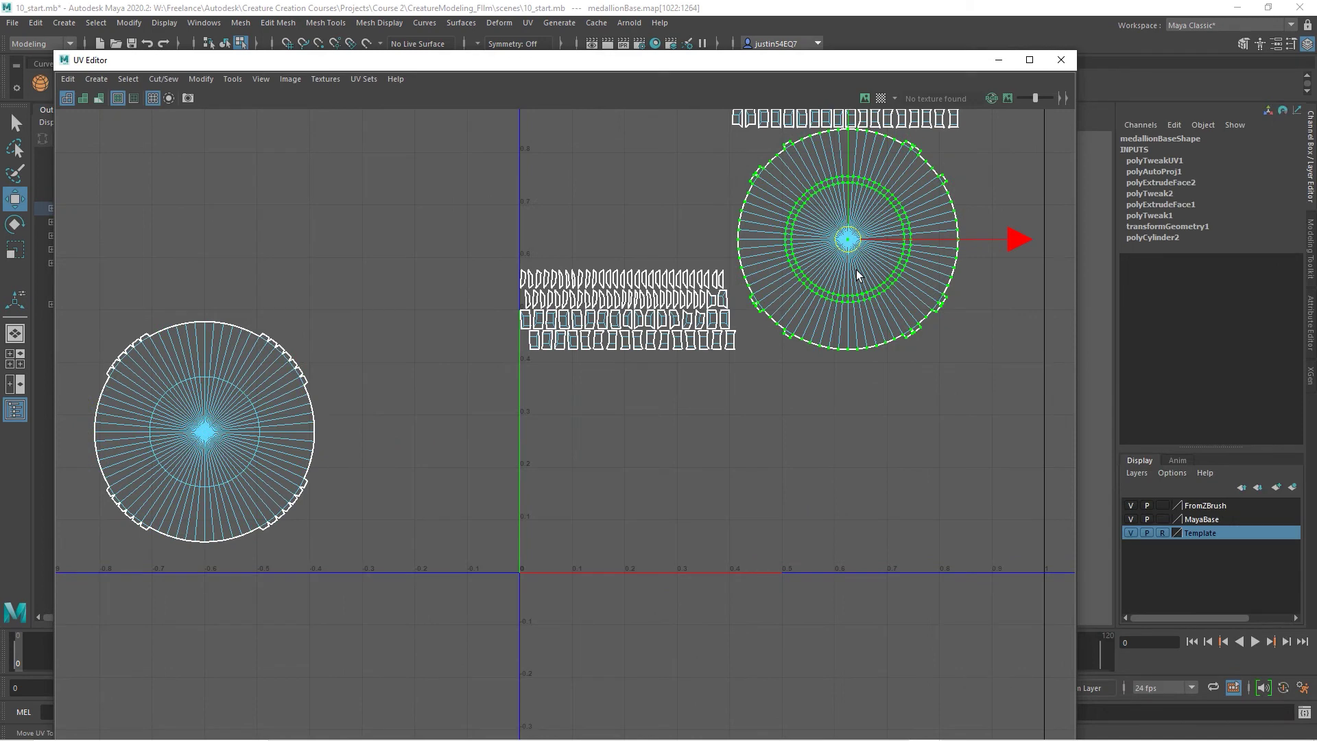
left_click_drag(842, 231, 801, 522)
middle_click_drag(819, 505, 671, 450, "alt")
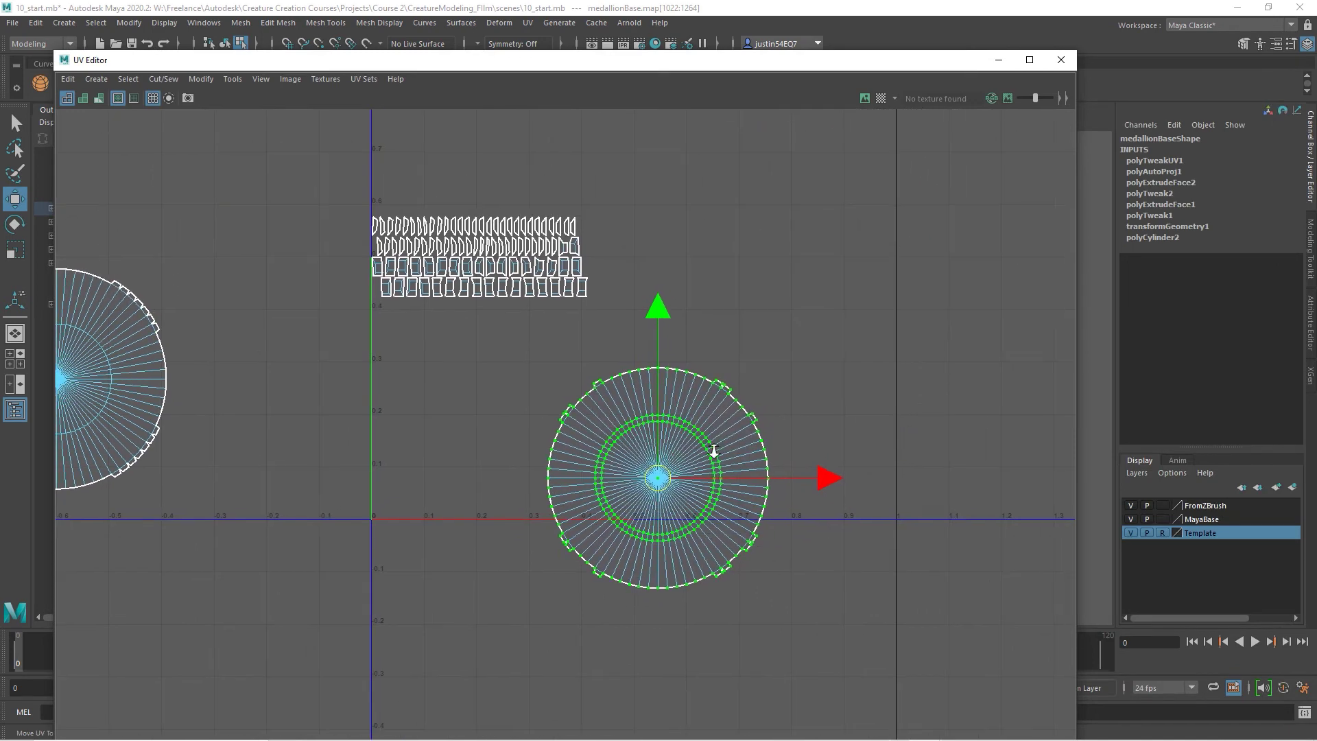
scroll(717, 456, "down", 3)
middle_click_drag(762, 220, 734, 258, "alt")
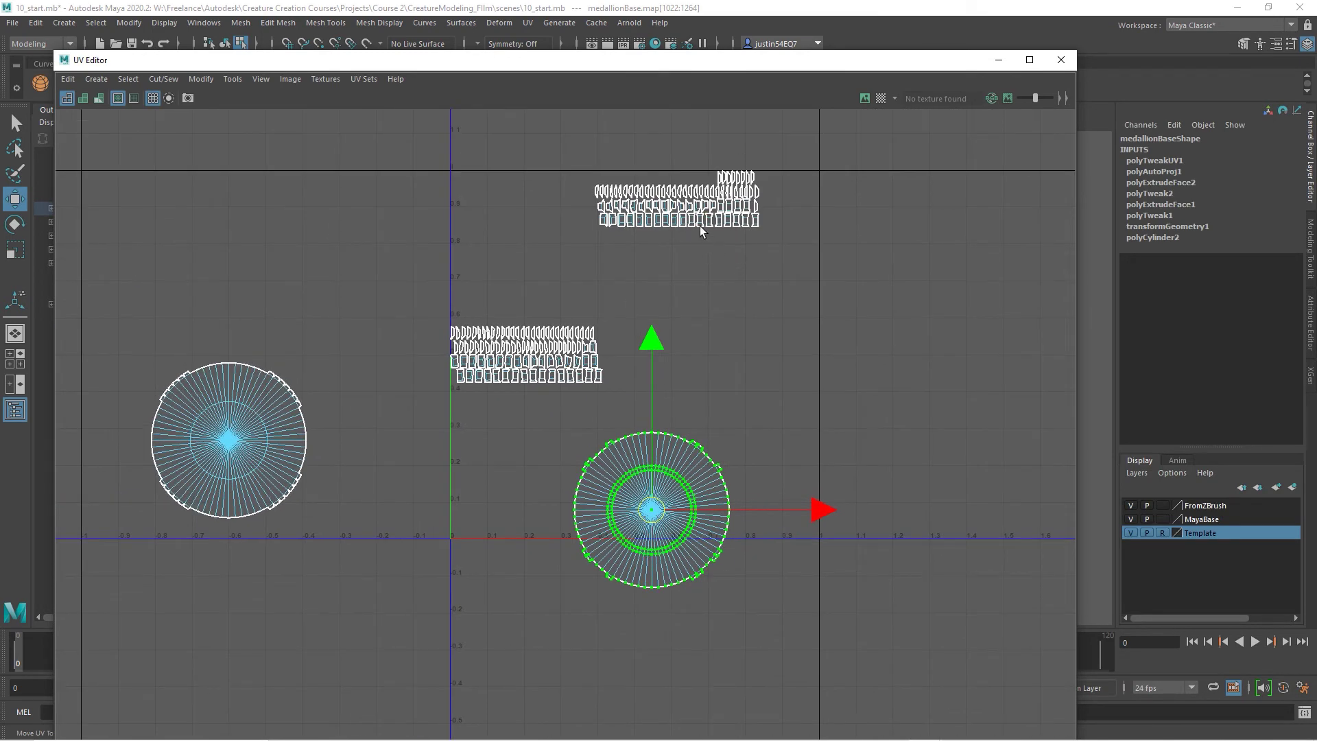
Move one rim tooth UV shell clear of the others and stitch its side walls onto it
right_click_drag(668, 212, 669, 176)
scroll(598, 417, "up", 3)
scroll(813, 346, "down", 2)
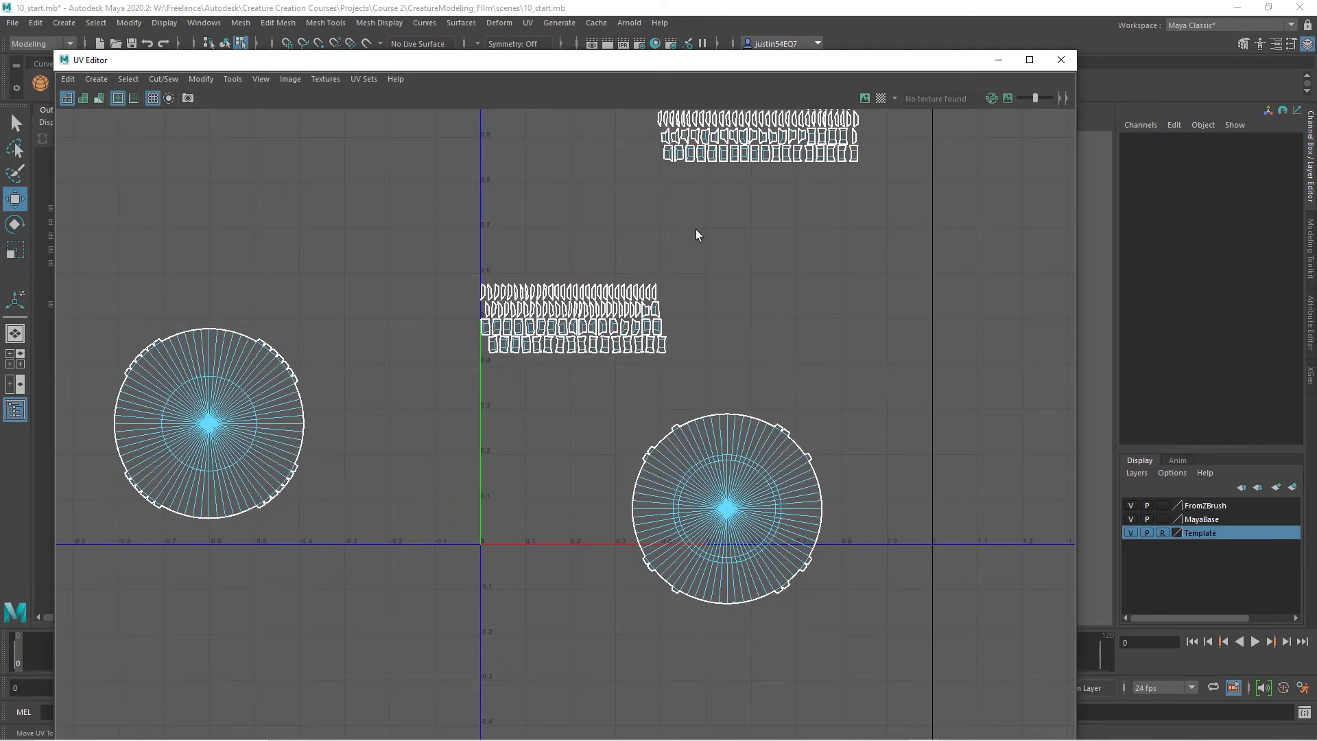
scroll(650, 336, "up", 2)
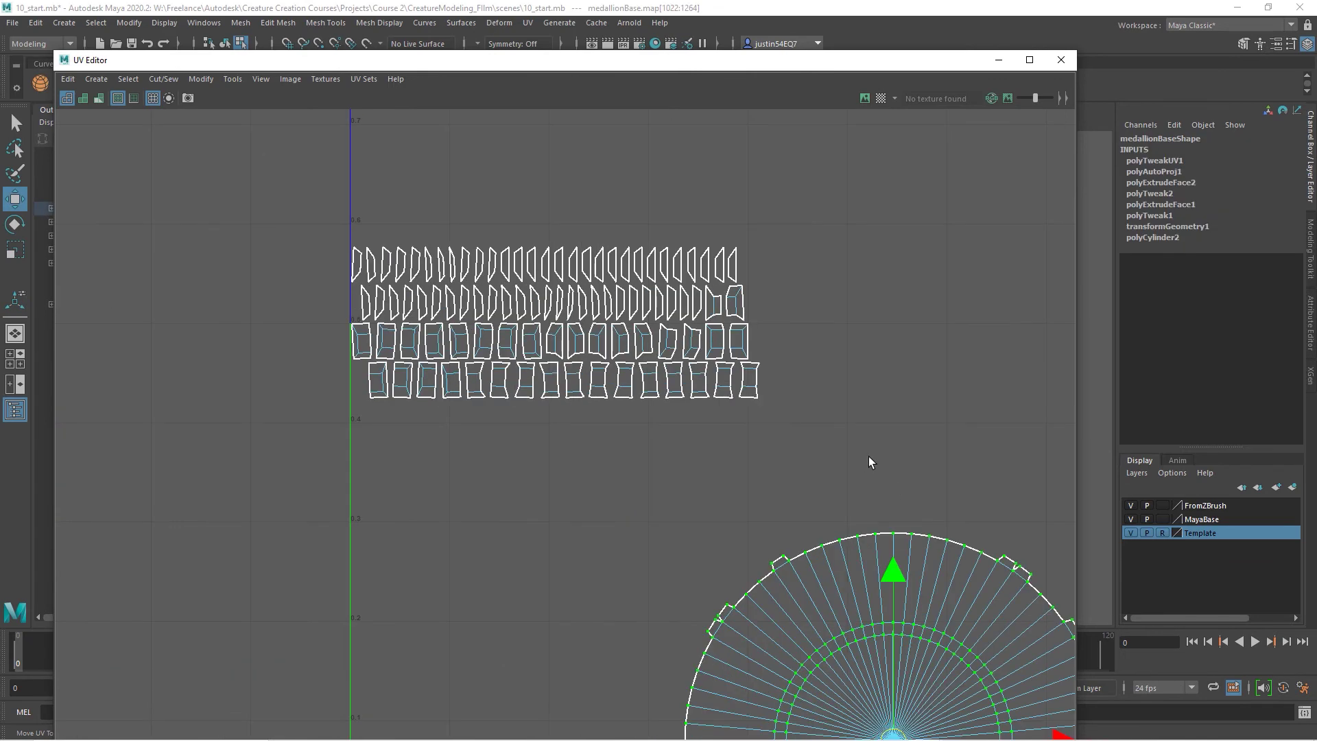
middle_click_drag(712, 401, 597, 362, "alt")
right_click_drag(633, 394, 797, 383, "alt")
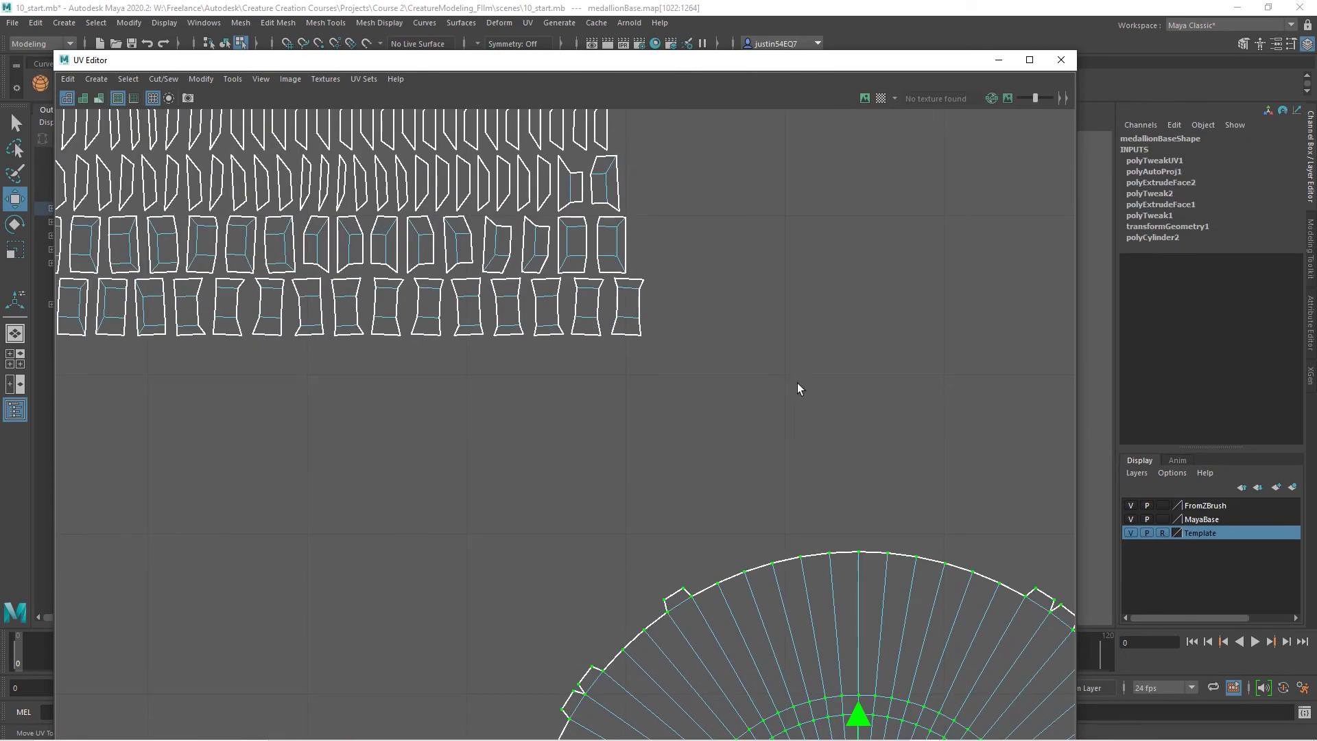
left_click(638, 327)
left_click_drag(630, 314, 775, 356)
left_click(749, 358)
left_click_drag(622, 62, 689, 61)
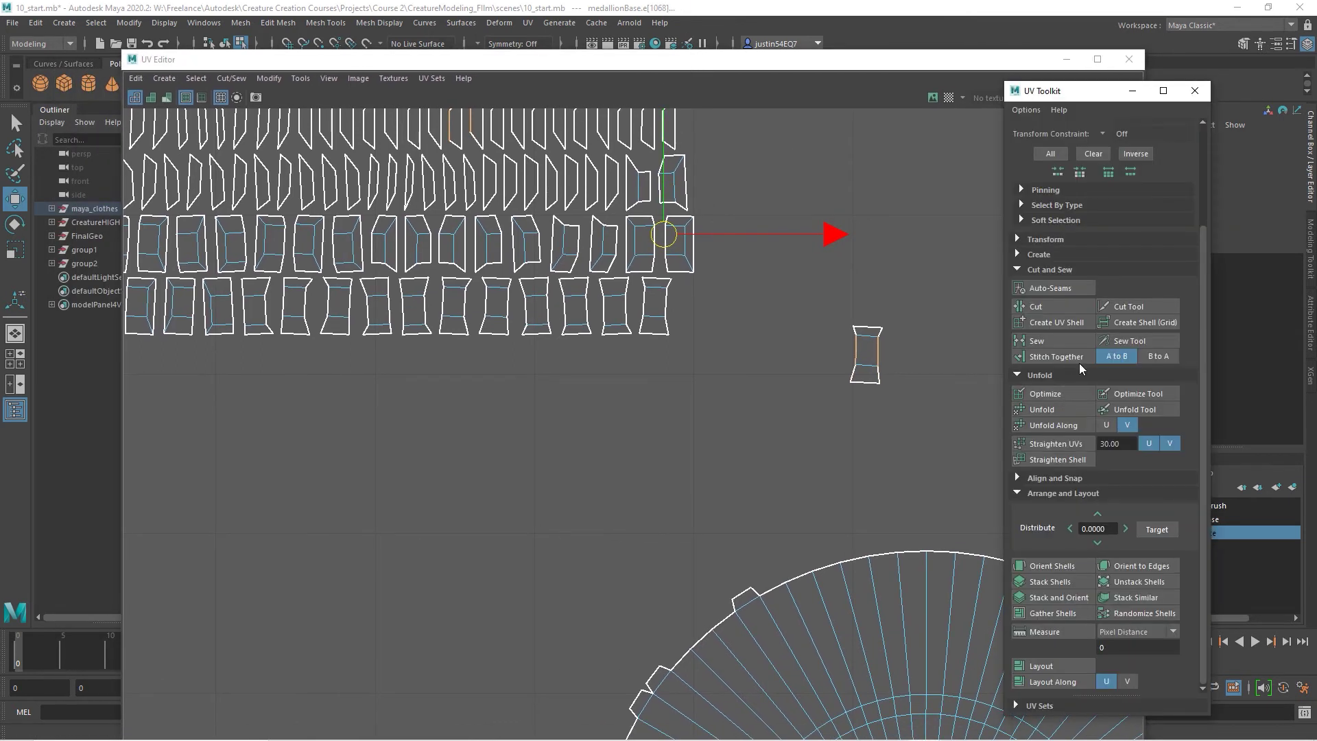
left_click(1073, 357)
Sew the open corner edges of the separated rim tooth UV shell
middle_click_drag(771, 331, 553, 307, "alt")
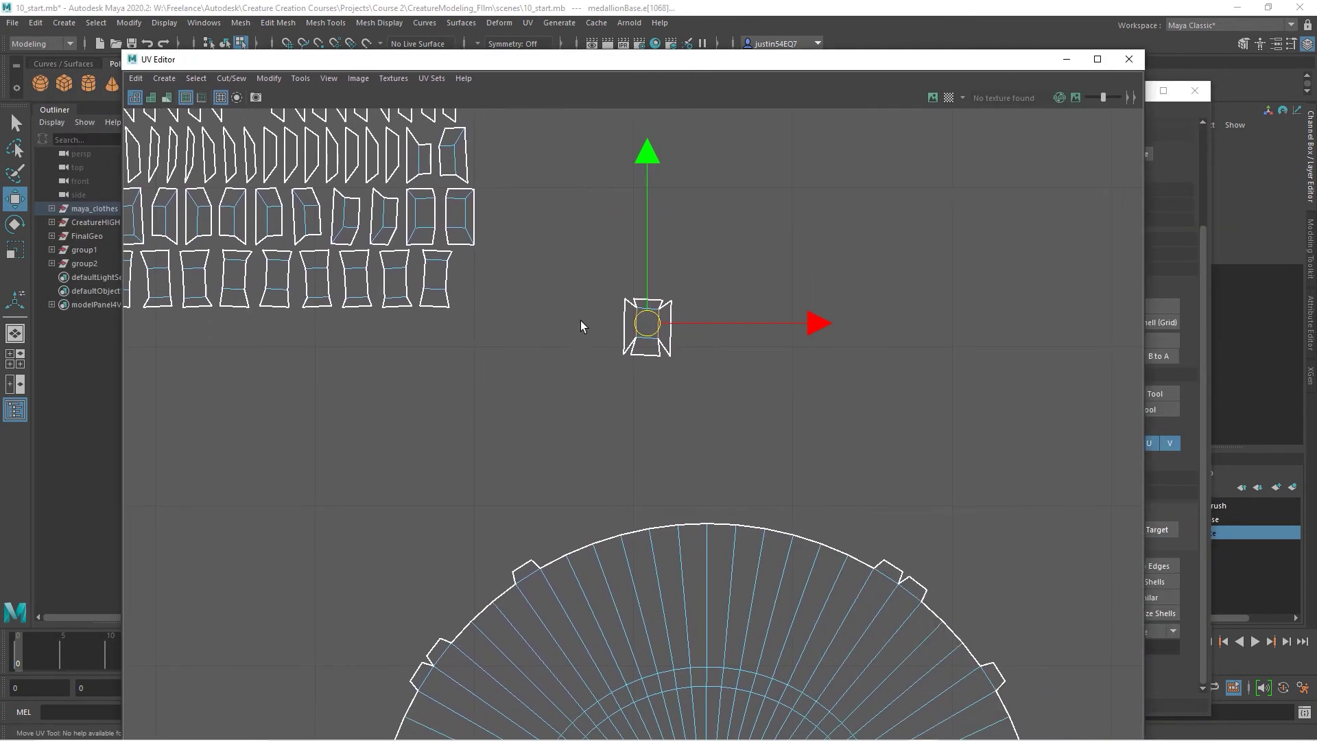
left_click(670, 317)
left_click(663, 311)
left_click_drag(923, 59, 780, 59)
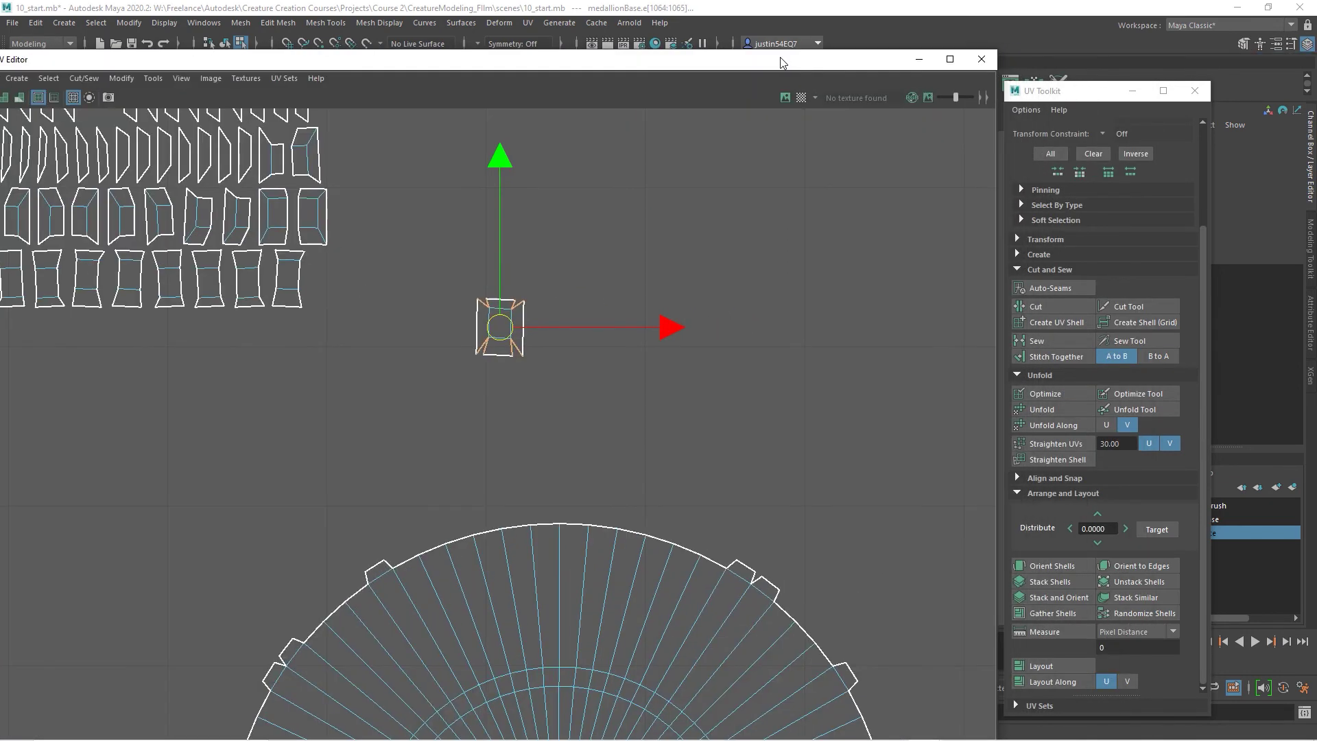
left_click(1046, 340)
Move a second rim tooth UV shell into empty space and stitch its side walls onto it
left_click(288, 278)
left_click_drag(286, 278, 631, 275)
right_click_drag(631, 275, 671, 295)
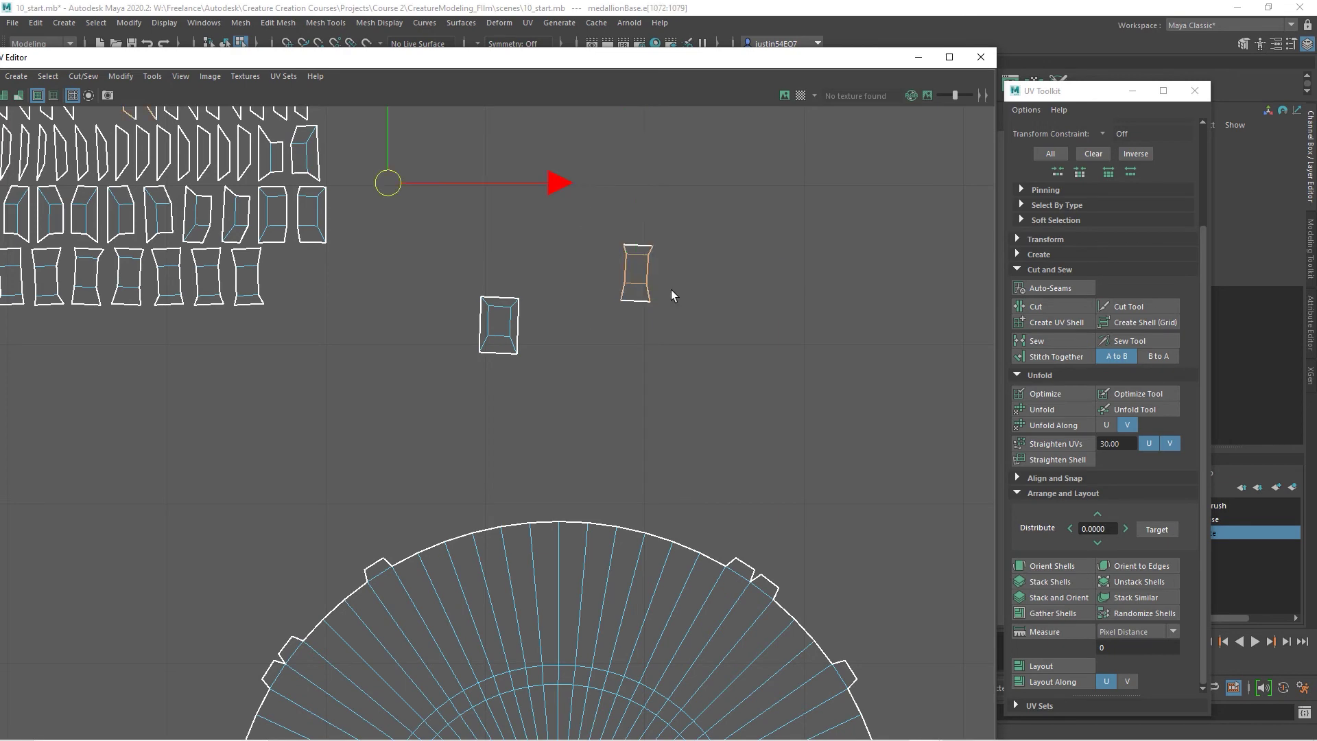
left_click(1067, 357)
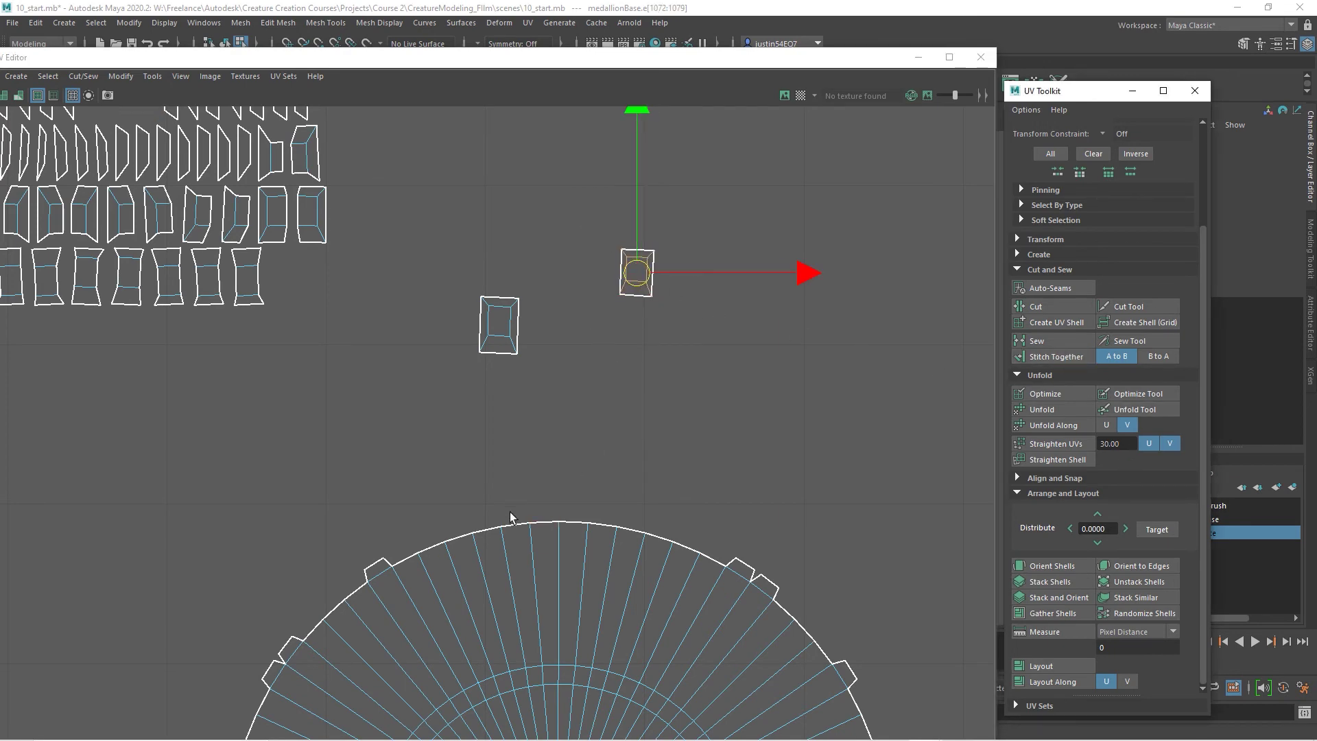
Examine the circular cap shell and the remaining rim tooth shells in the UV layout, and minimize the UV Editor
middle_click_drag(544, 445, 585, 253, "alt")
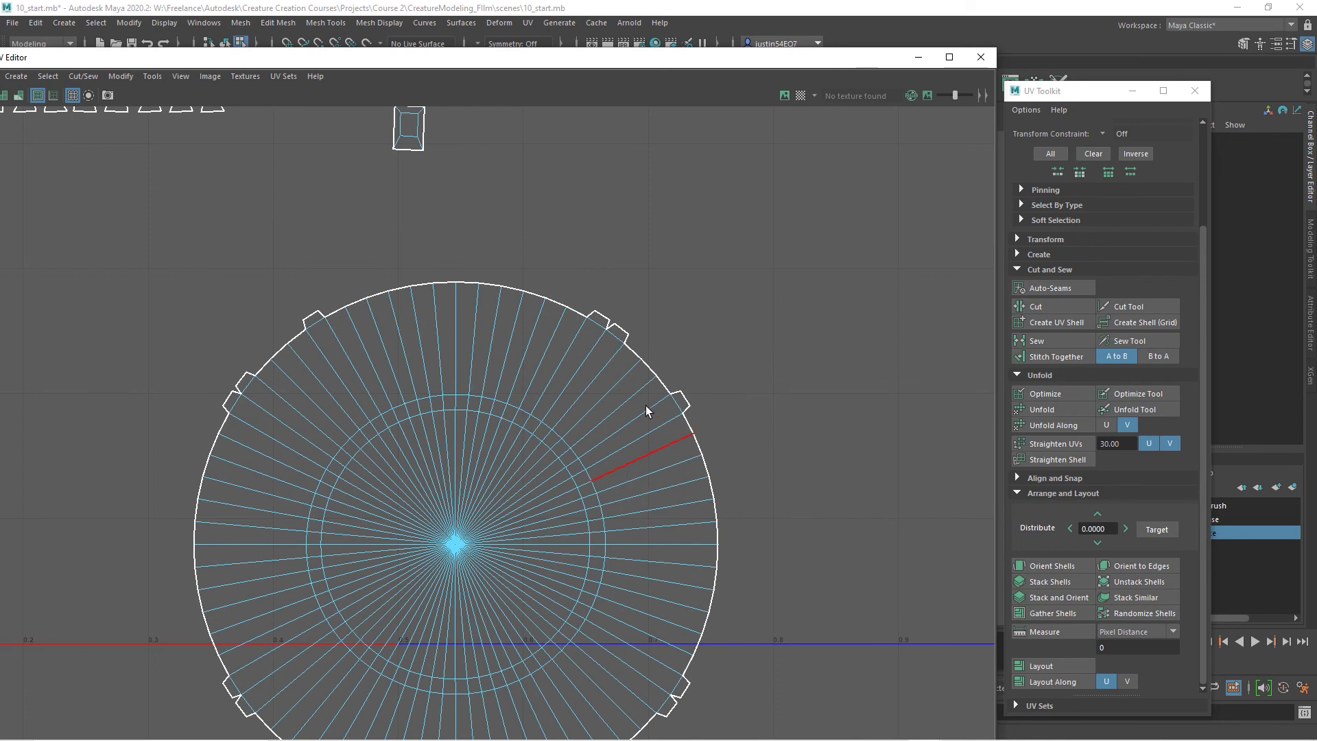
left_click(644, 408)
middle_click_drag(446, 229, 479, 356, "alt")
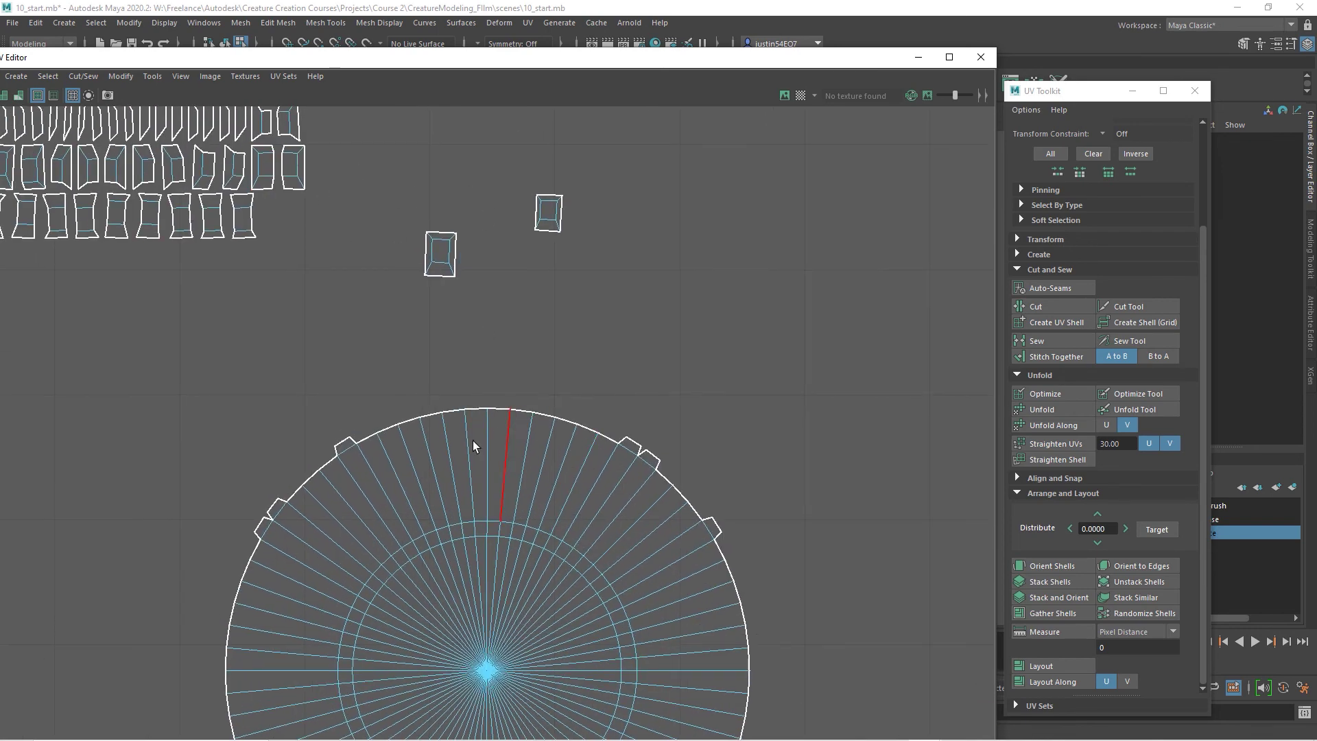
middle_click_drag(404, 493, 405, 415, "alt")
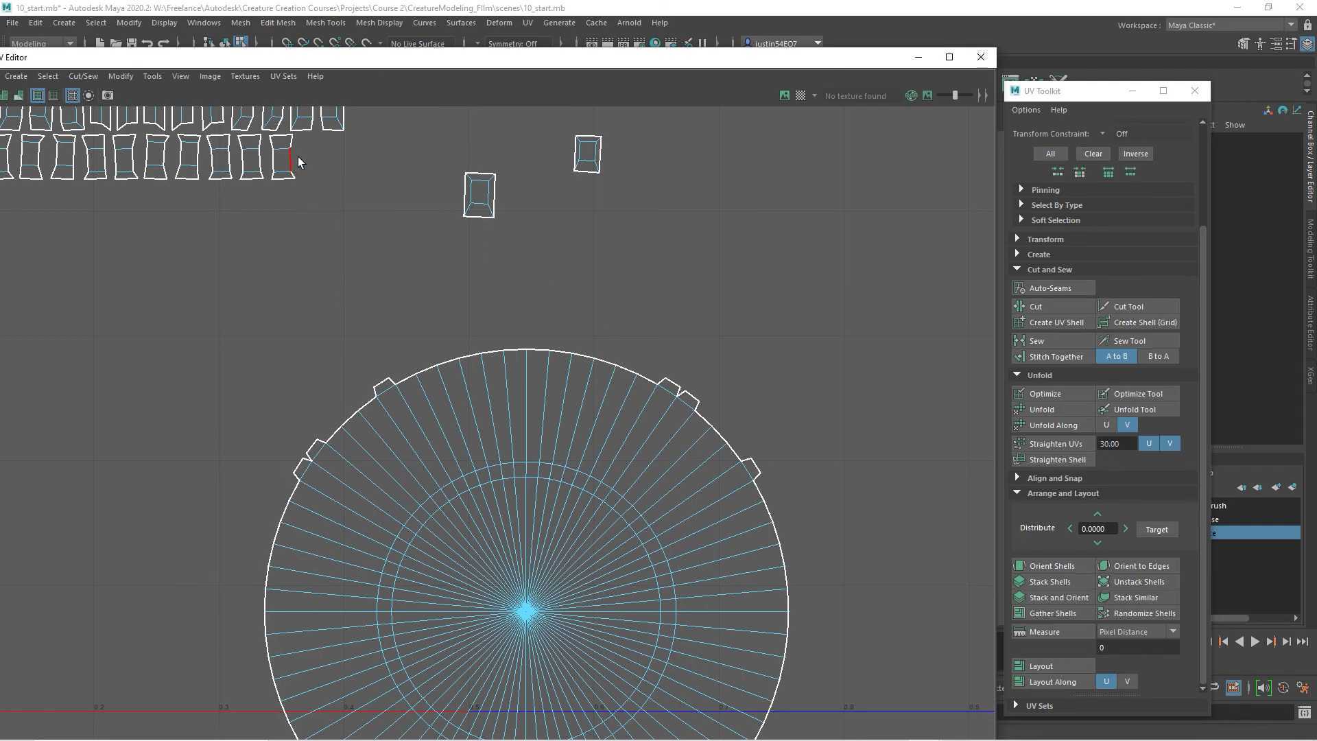
right_click_drag(624, 426, 209, 339, "alt")
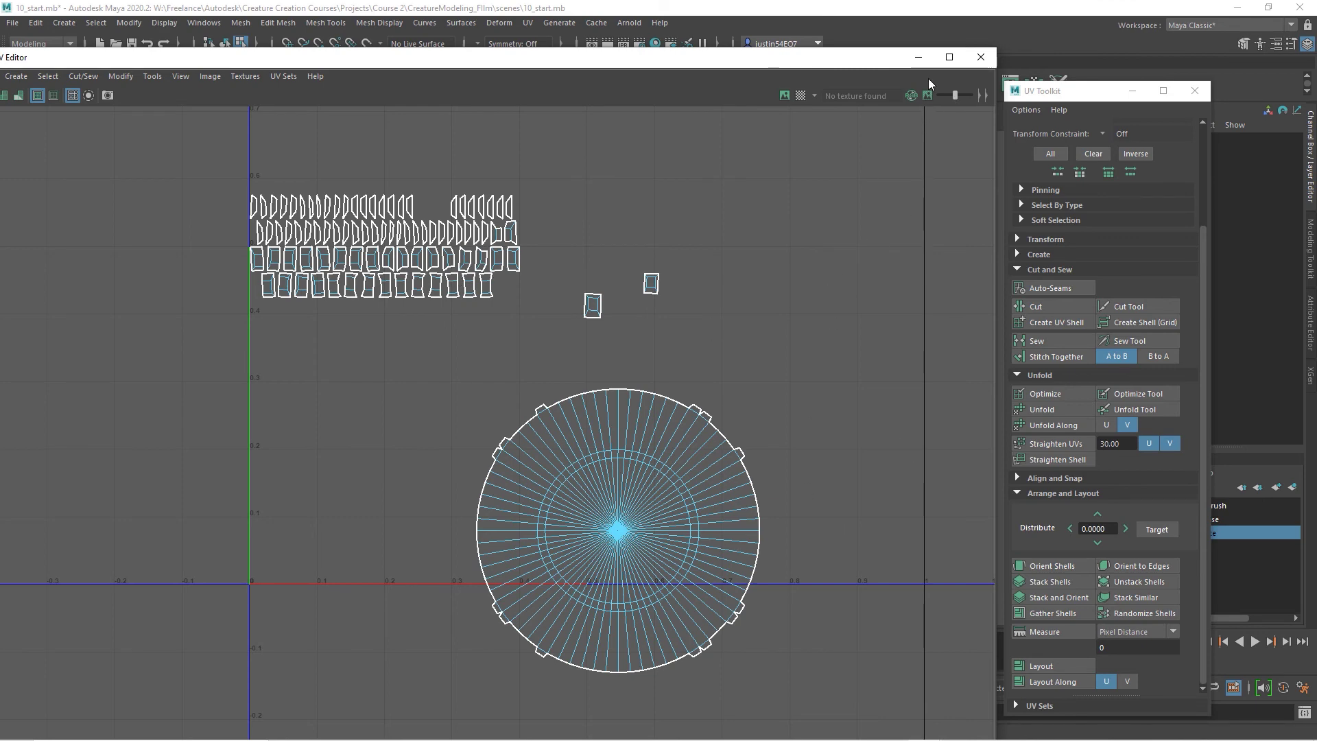
left_click(916, 59)
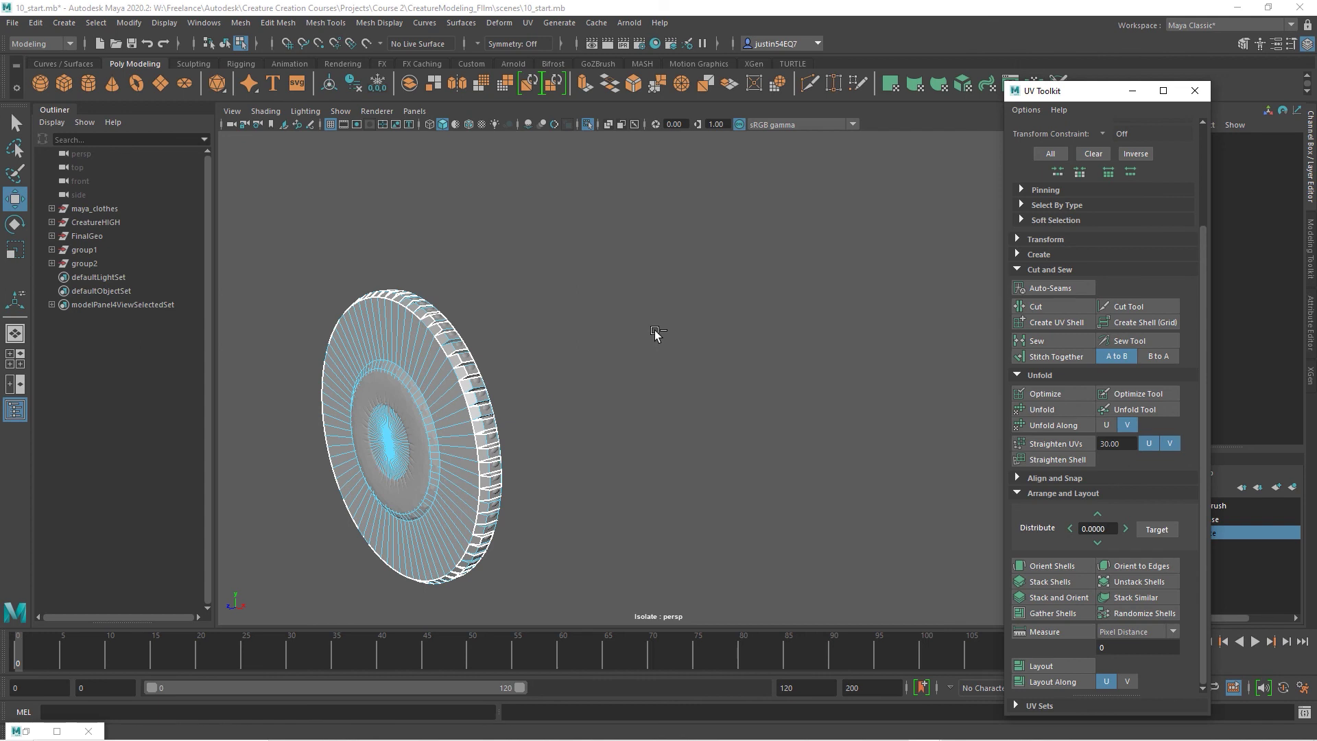